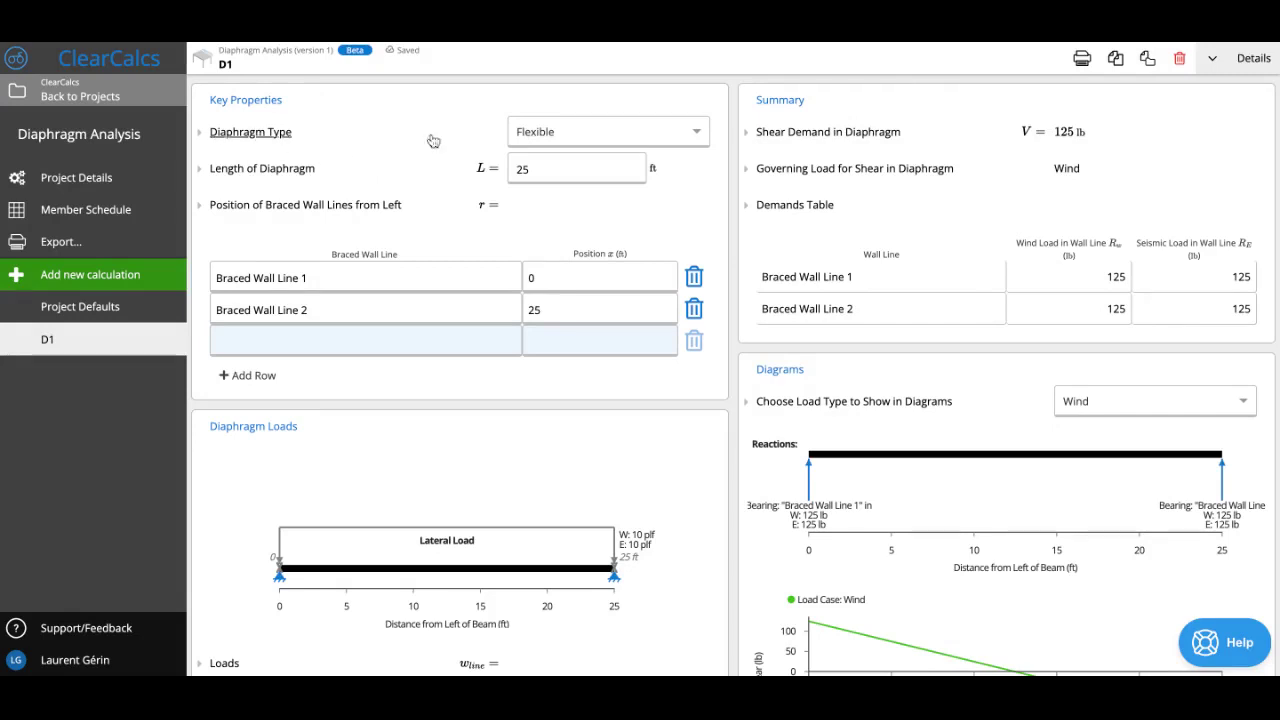
- Keep the diaphragm Flexible, set its length to 100 ft, and check Braced Wall Line 2's position
click(699, 134)
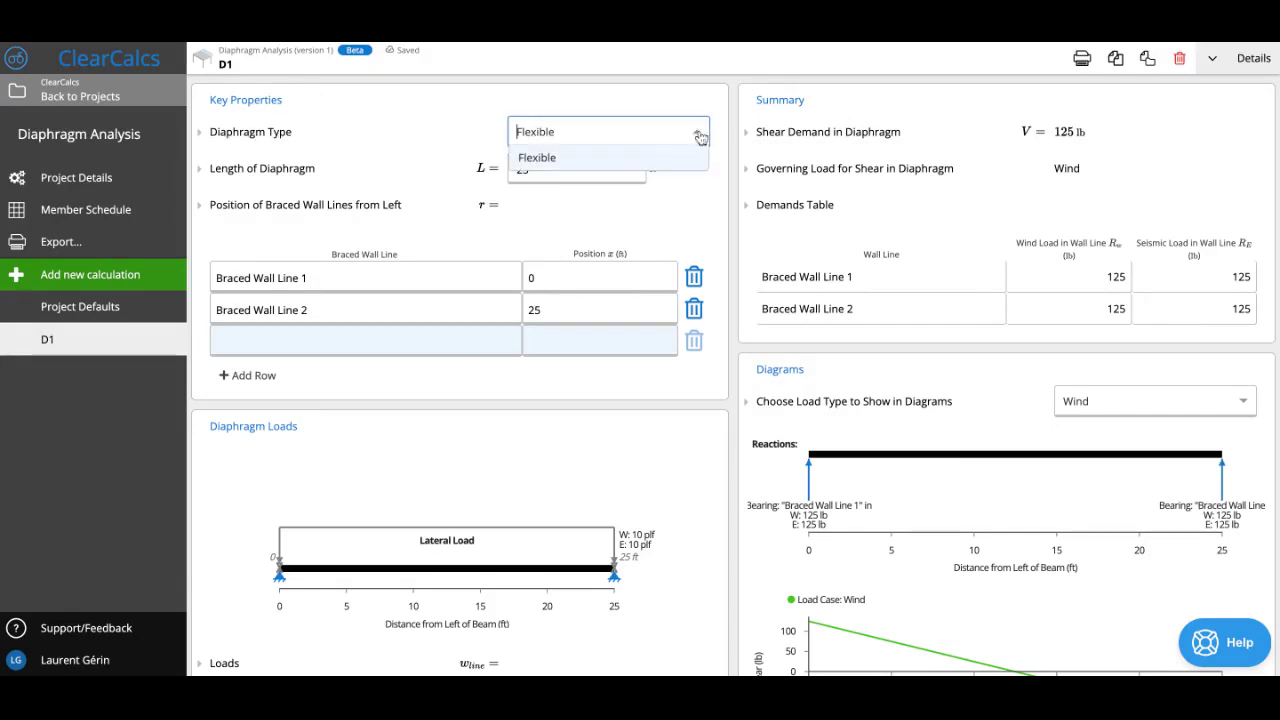
click(686, 183)
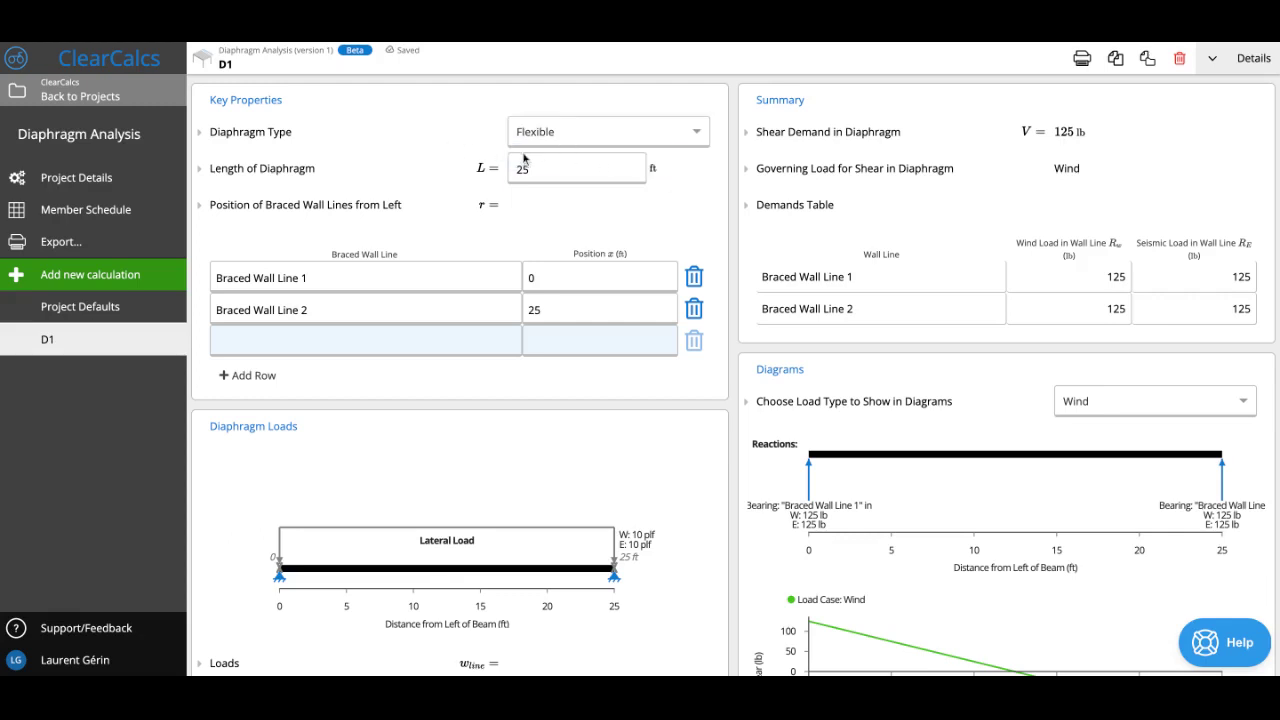
click(588, 171)
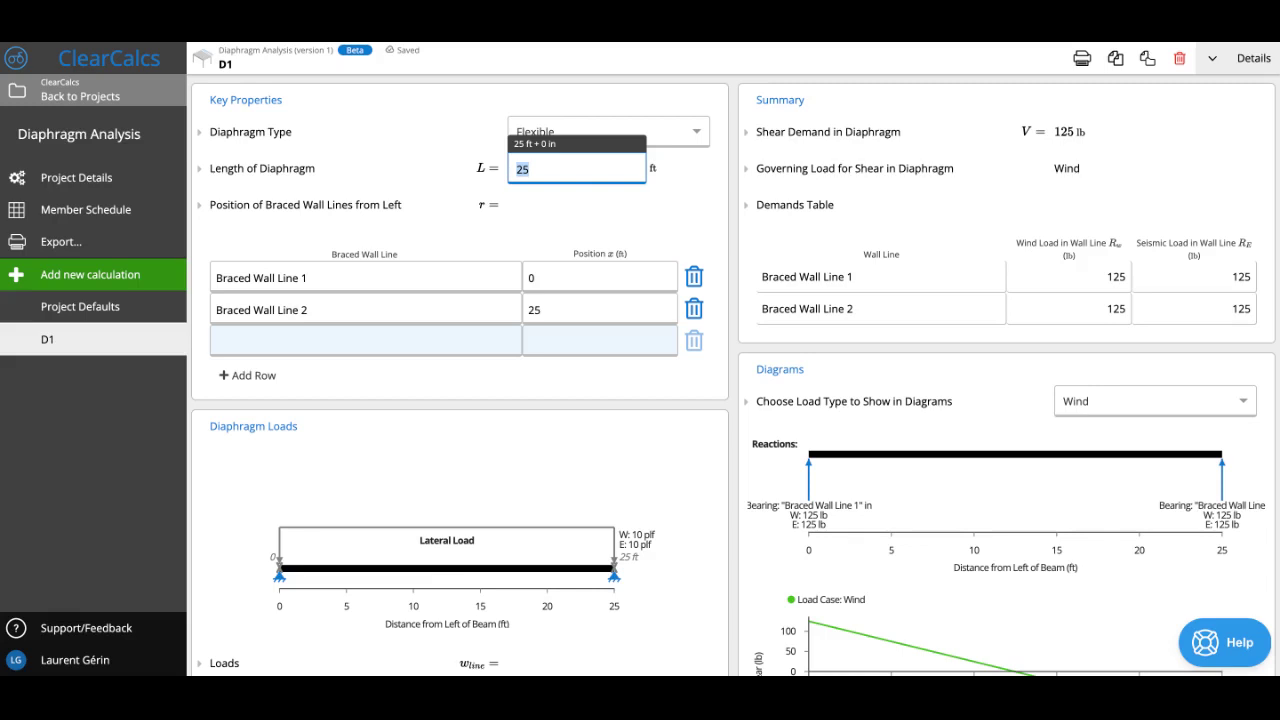
text(100)
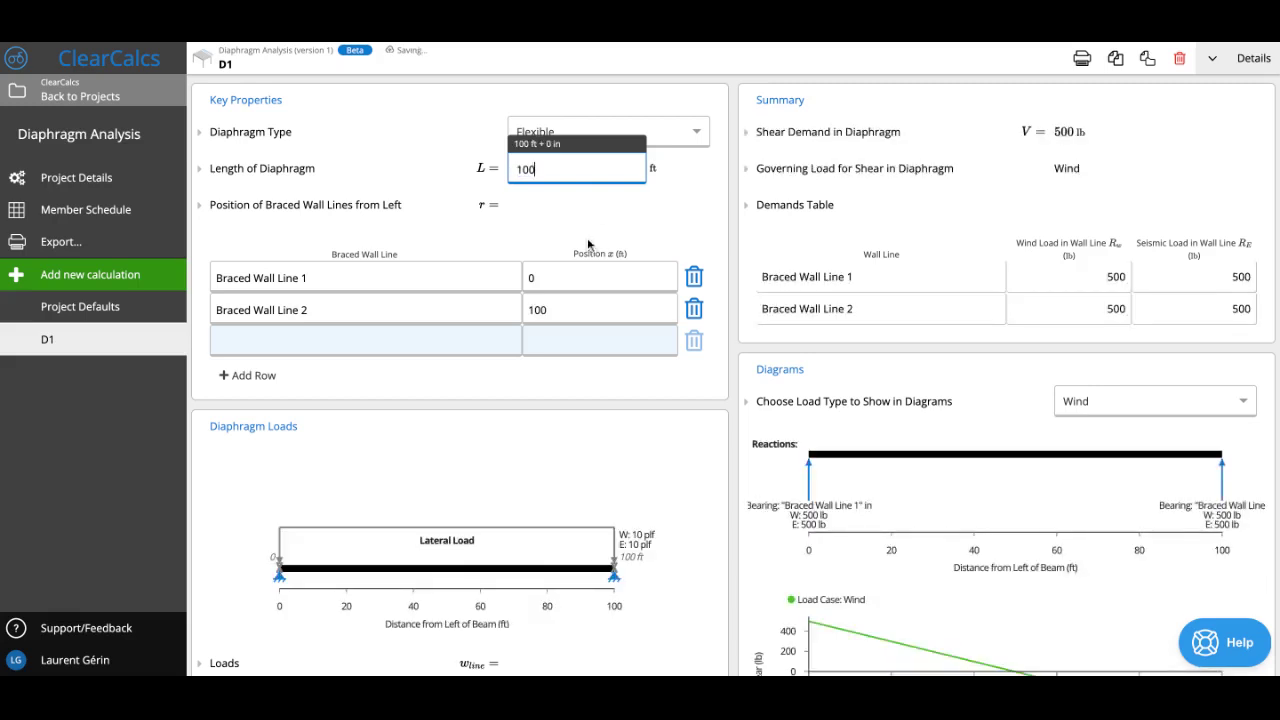
scroll(490, 244, down, 1)
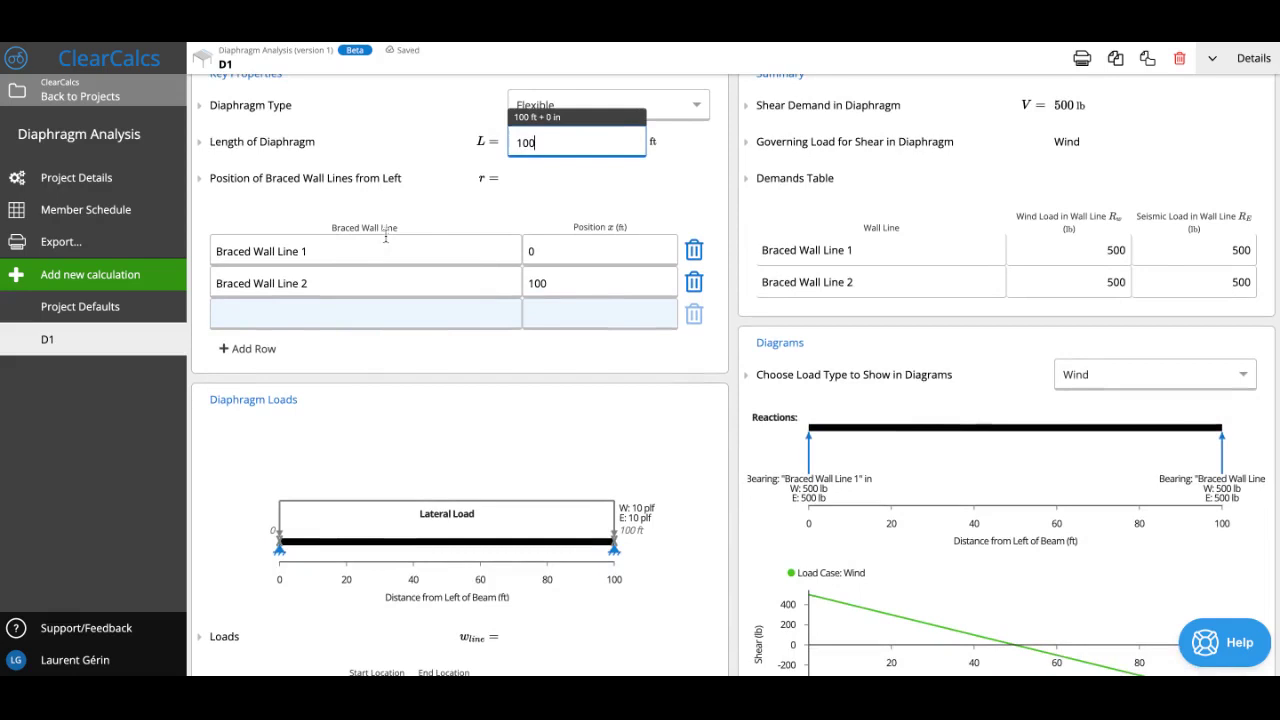
click(420, 230)
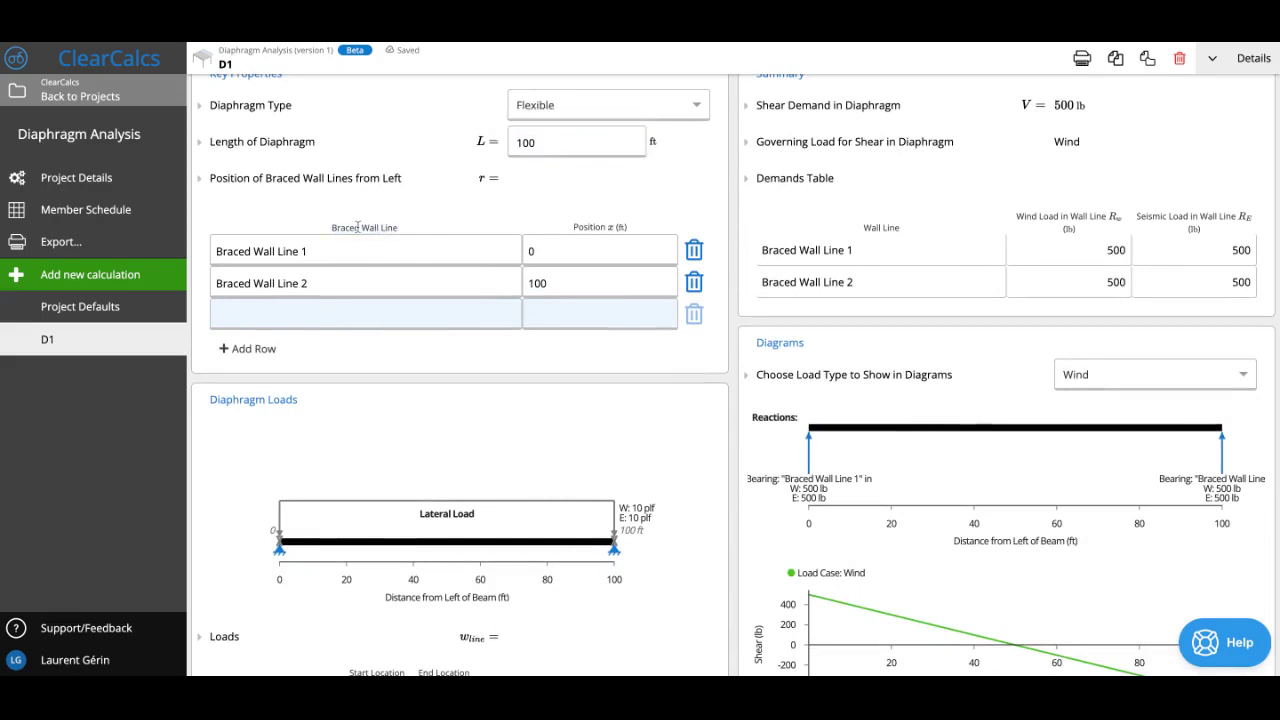
scroll(578, 259, down, 1)
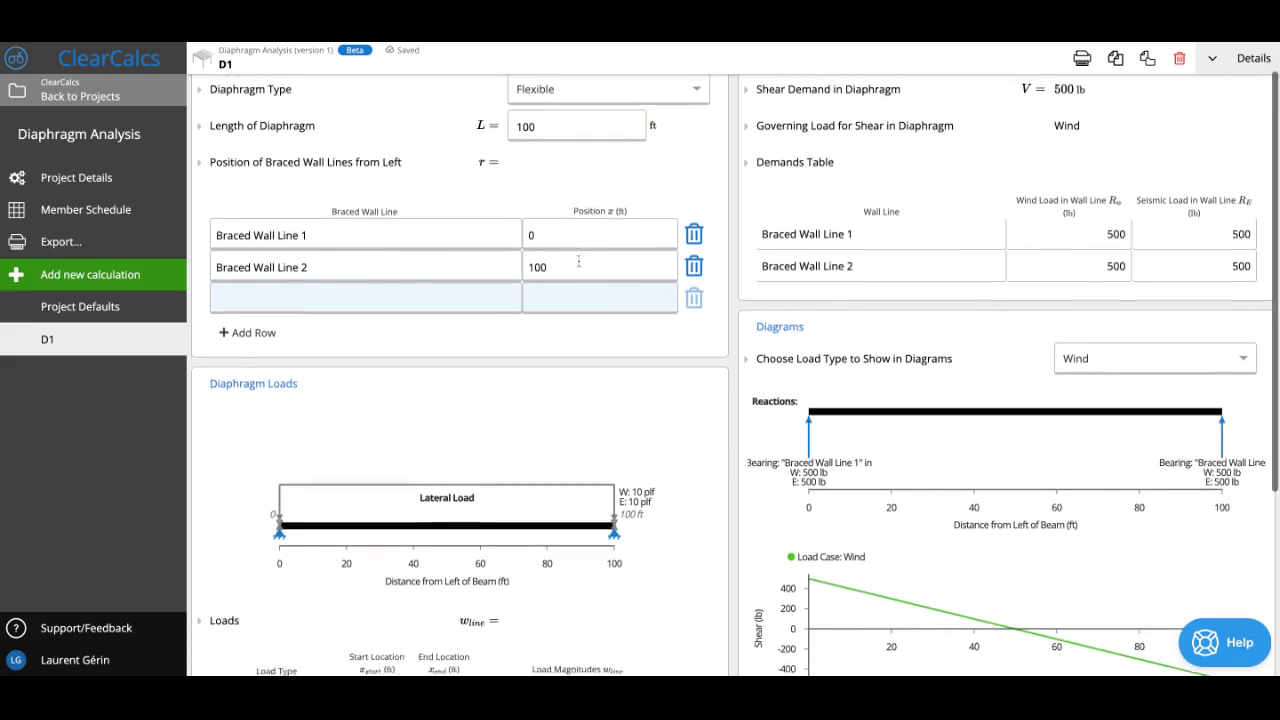
click(405, 207)
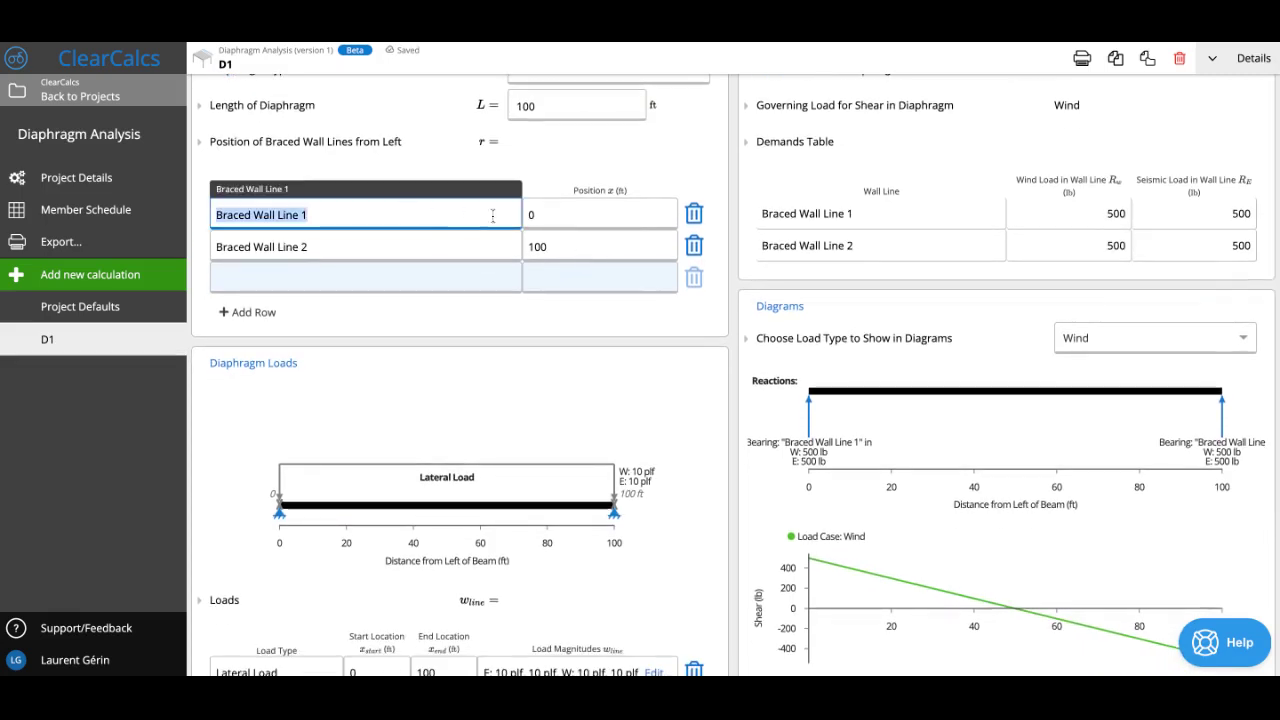
click(560, 246)
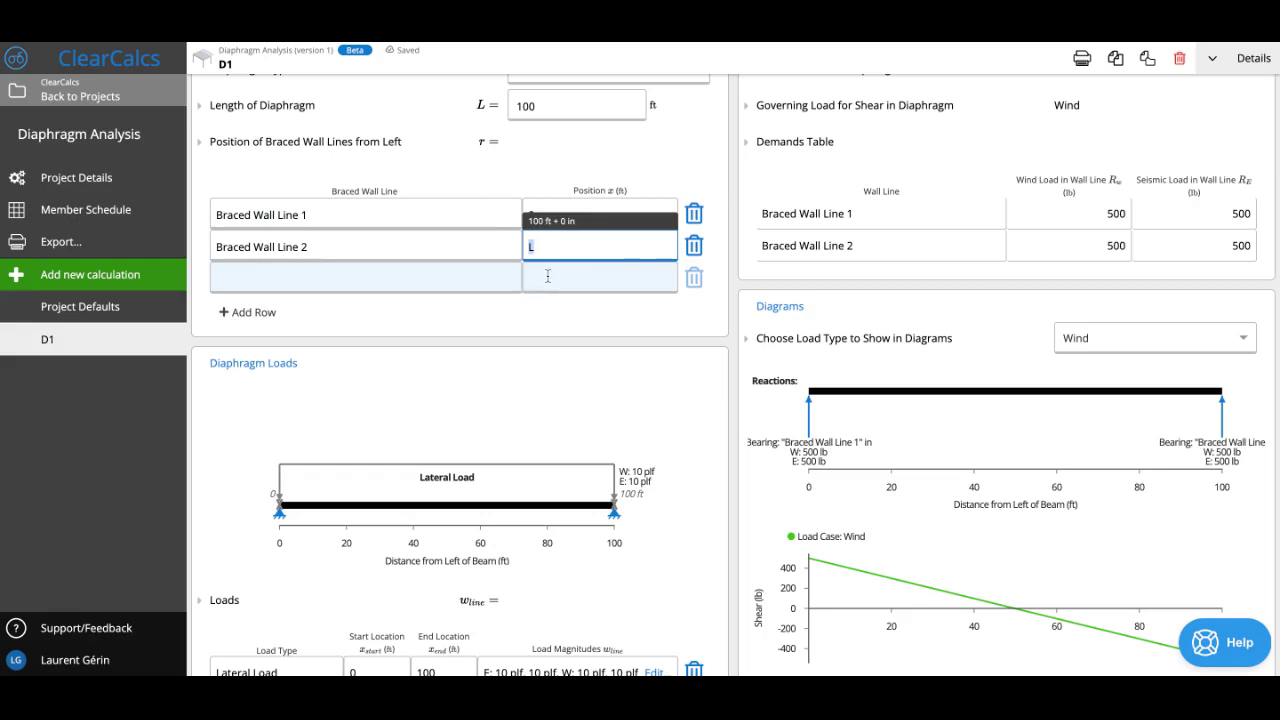
- Add a braced wall line named 'Portal Frame 1' at position 40 ft
click(458, 269)
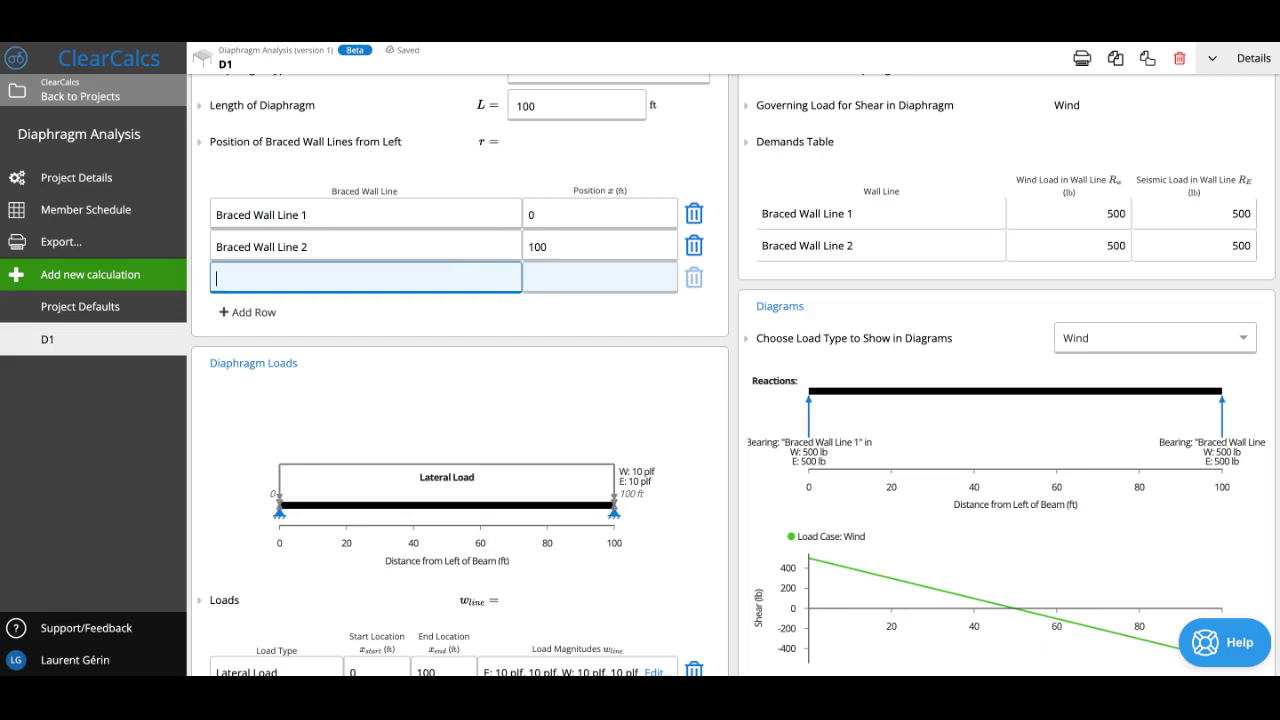
text(Porta)
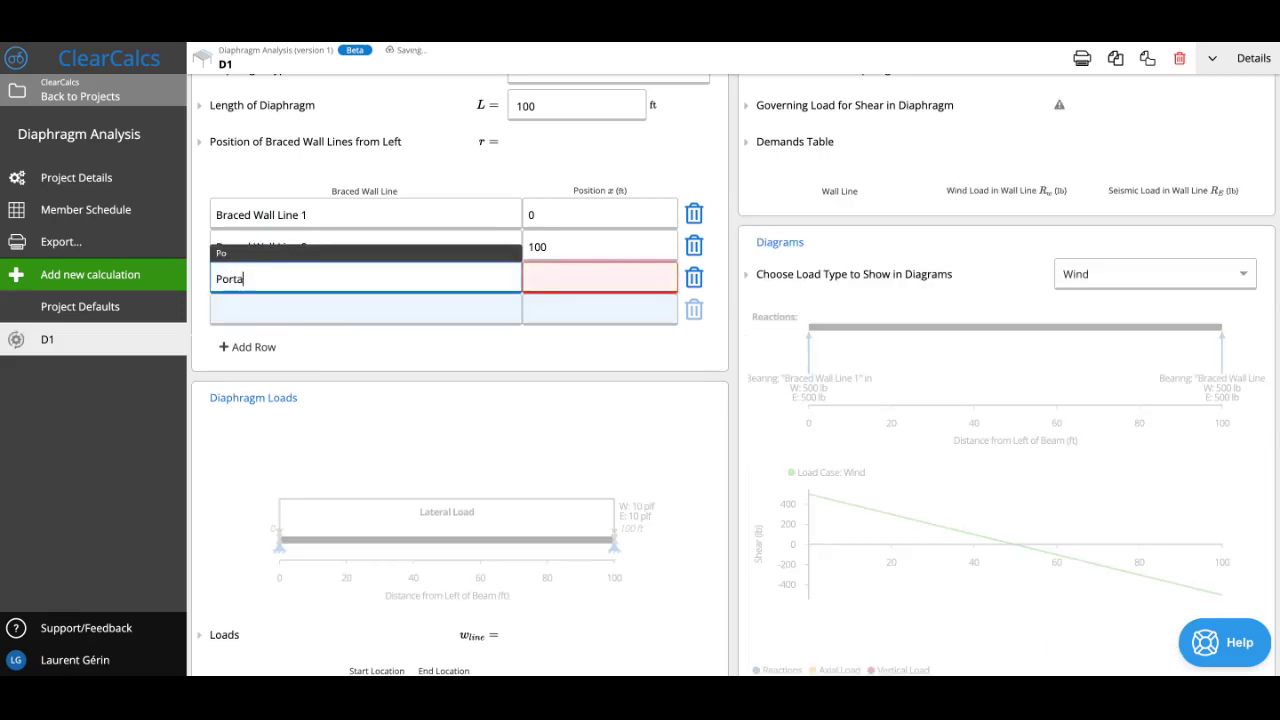
text(l Frame 1)
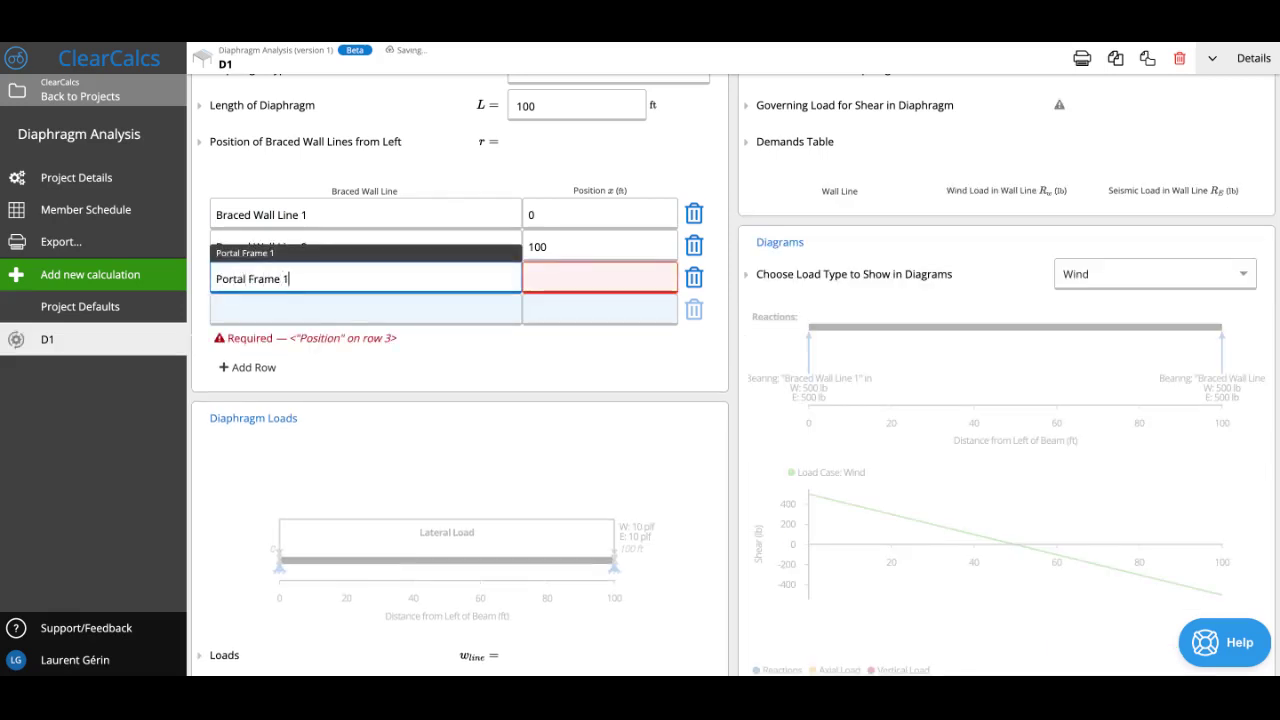
click(588, 281)
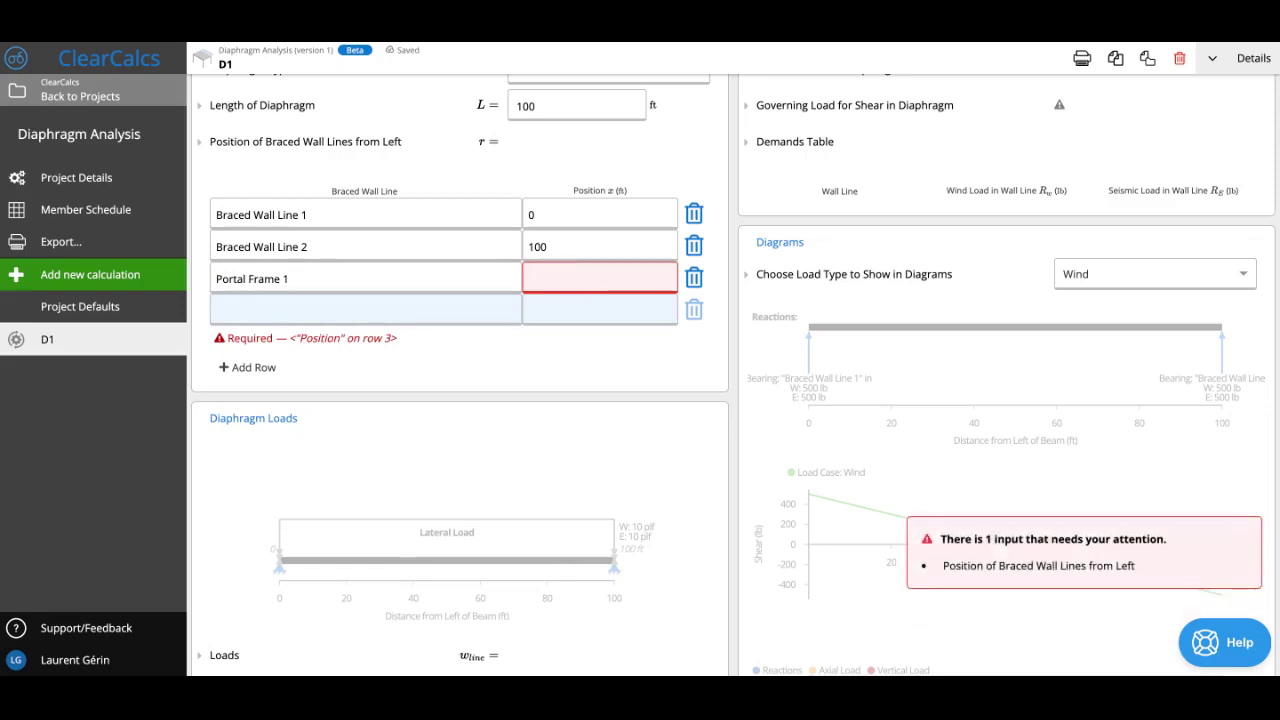
text(40)
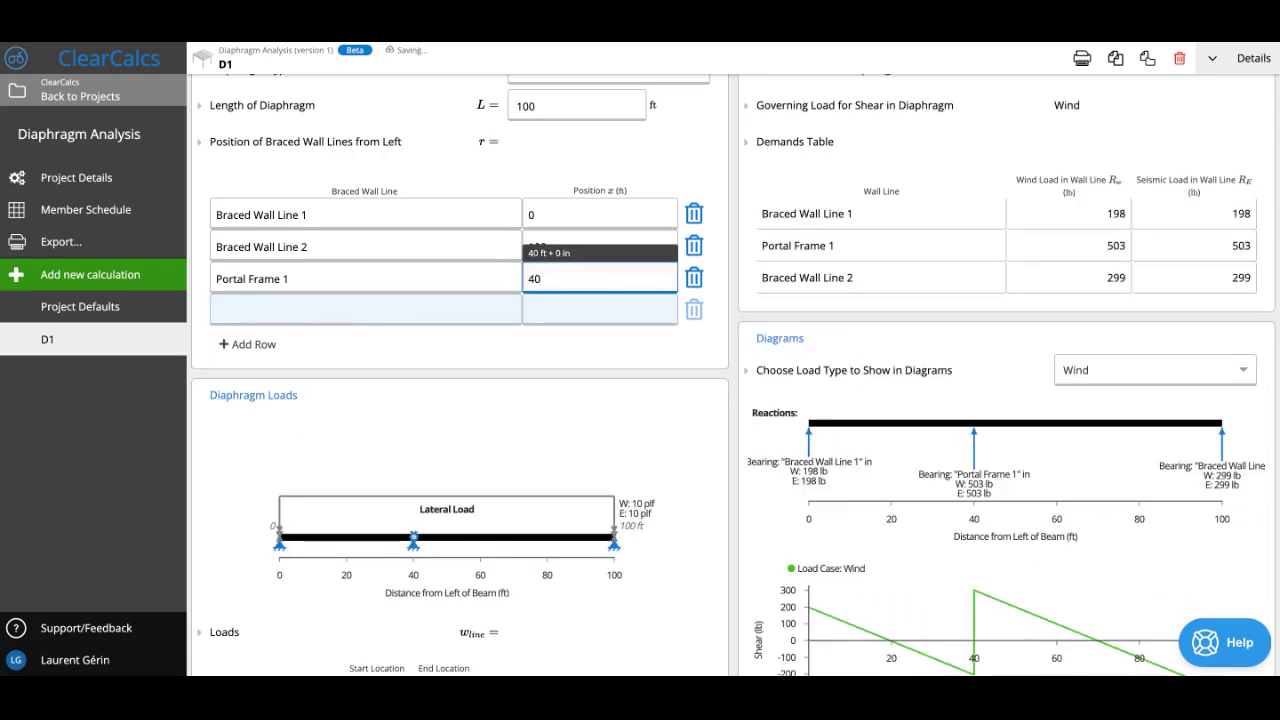
scroll(531, 391, down, 1)
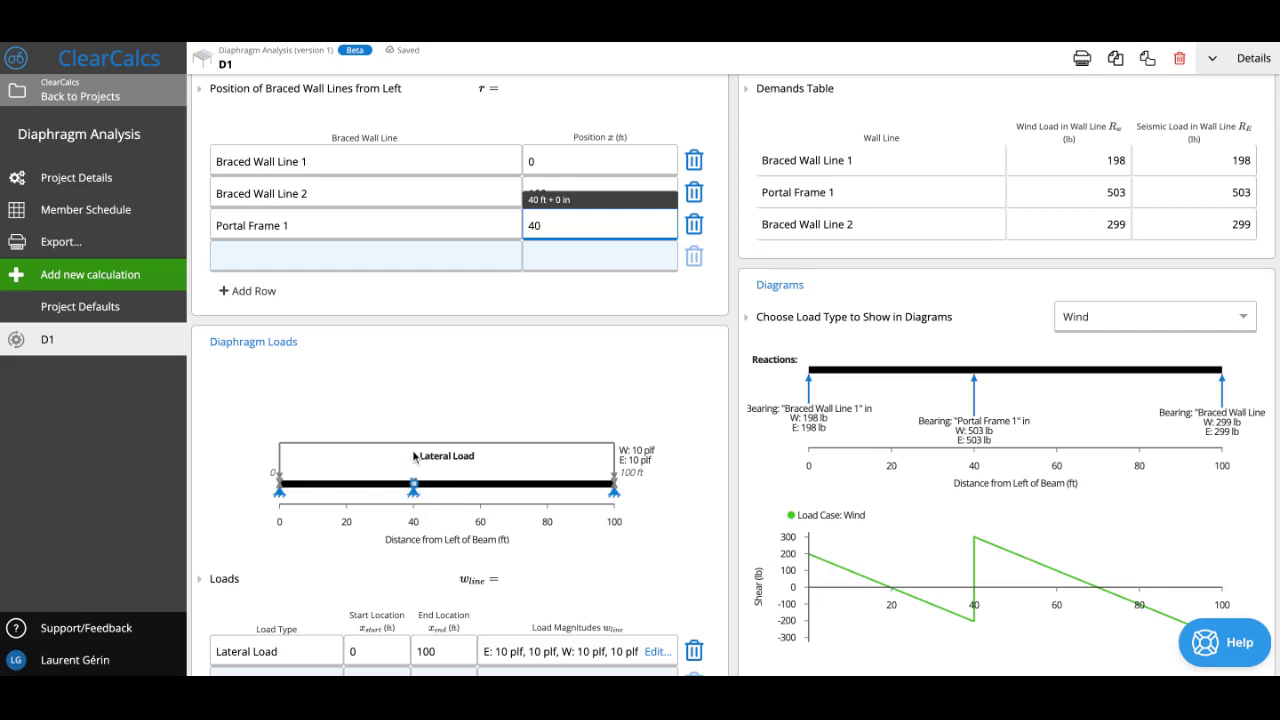
click(451, 259)
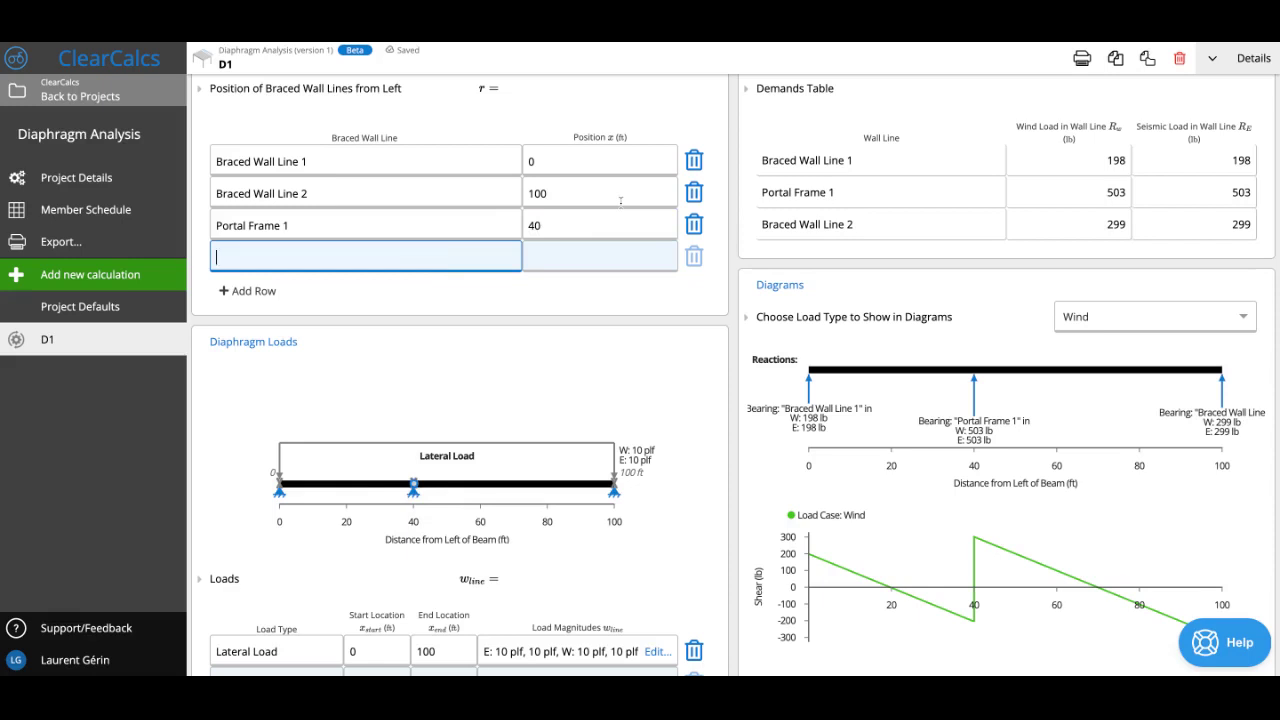
- Change Braced Wall Line 2's position to L-10ft, placing it at 90 ft
click(531, 193)
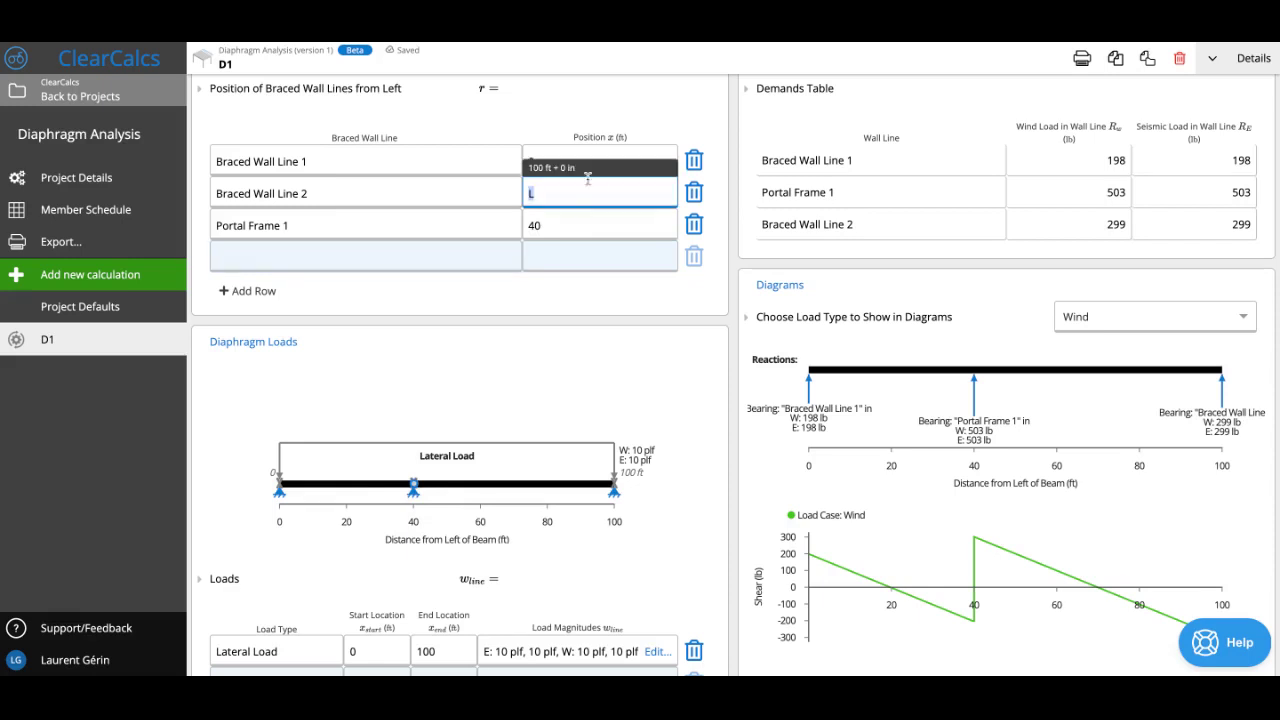
click(570, 160)
click(570, 190)
text(4)
text(-10ft)
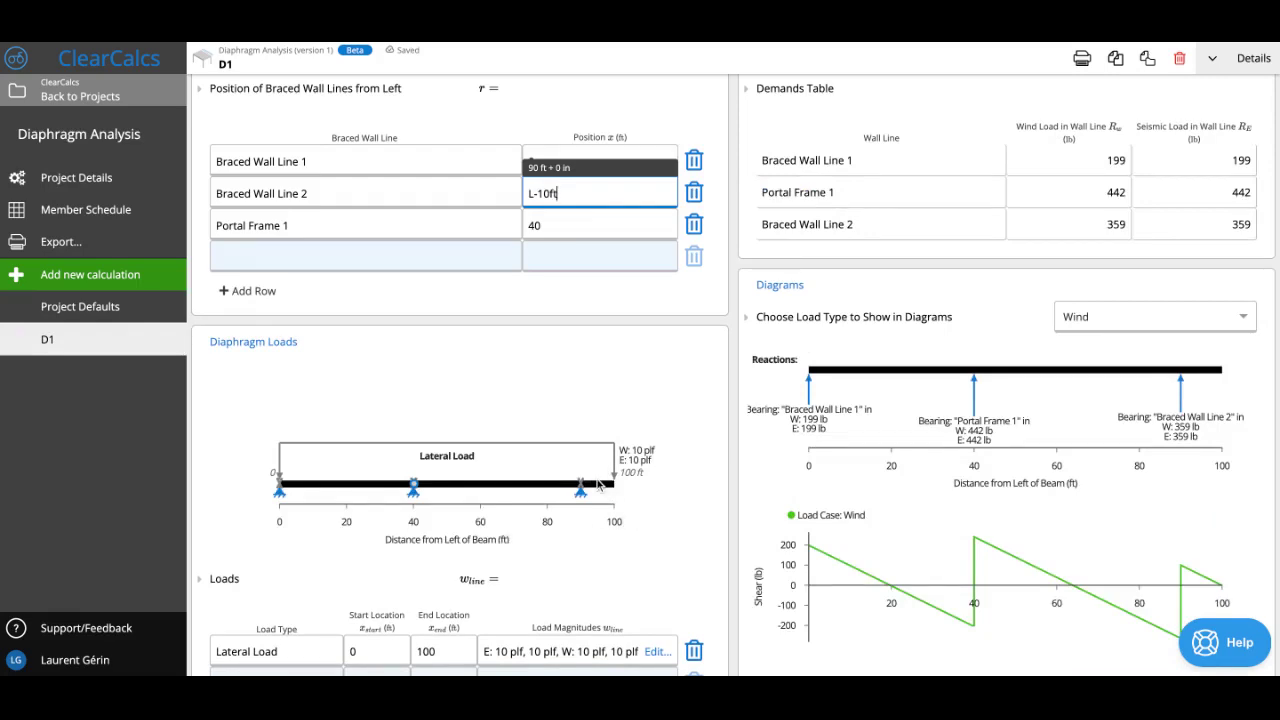
scroll(598, 485, down, 3)
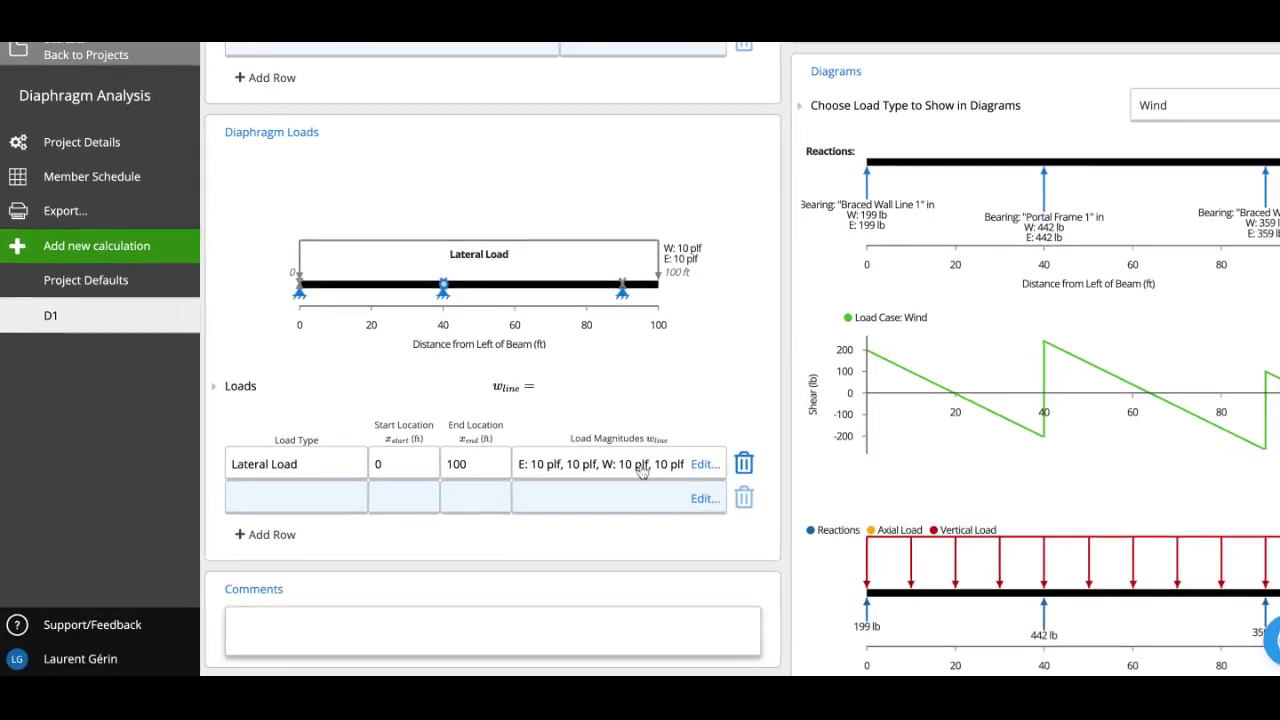
- Add an 'Edge Zone' load from 0 to 20 ft and open its load magnitudes
click(306, 498)
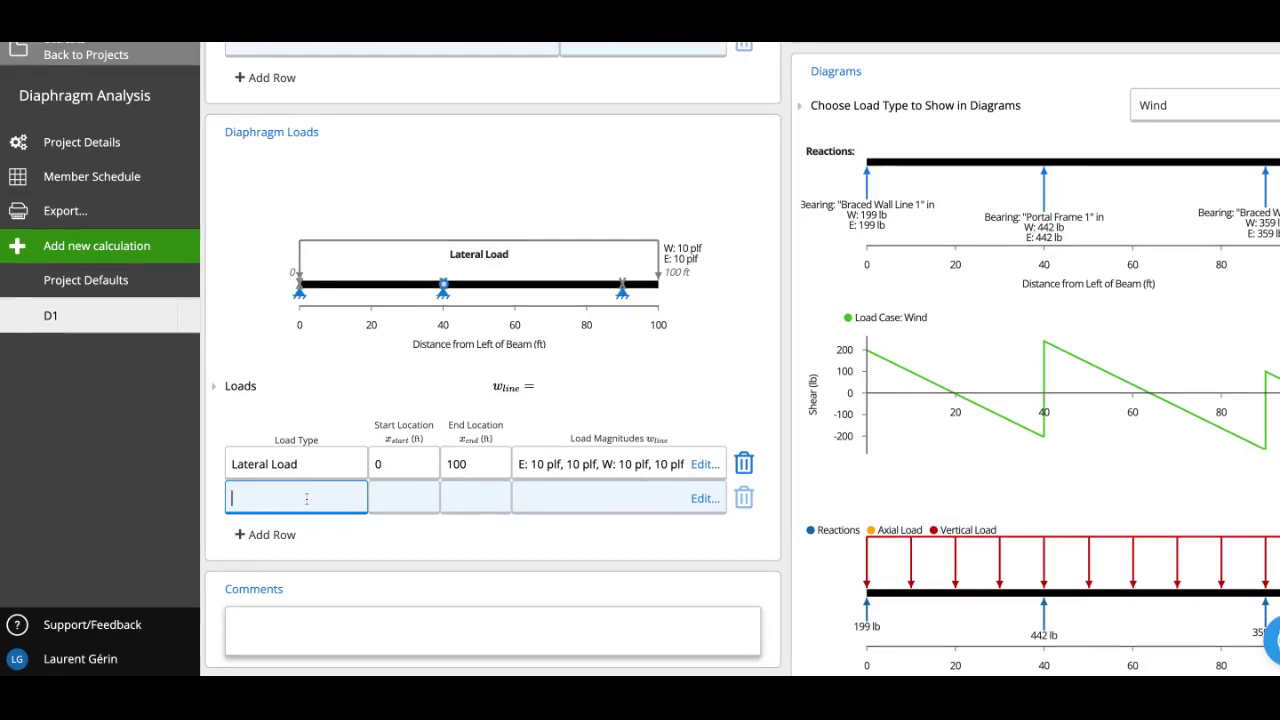
text(Edge Zone)
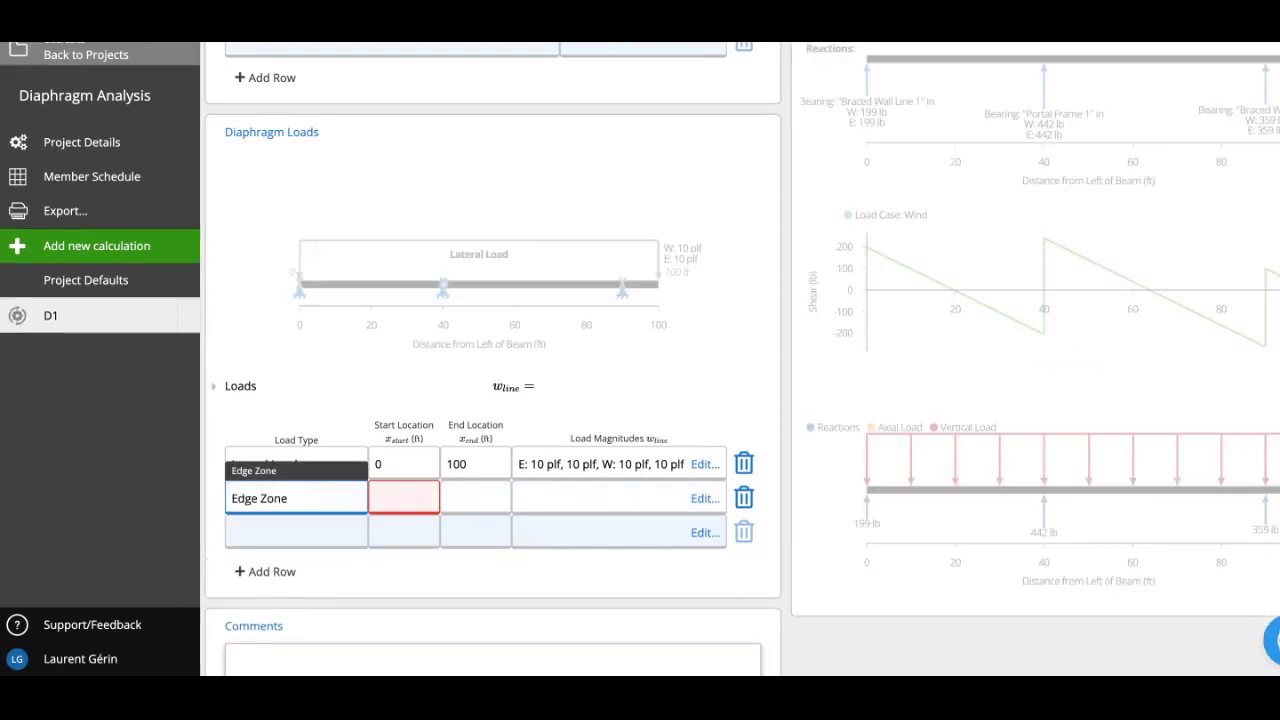
text(0)
key(Tab)
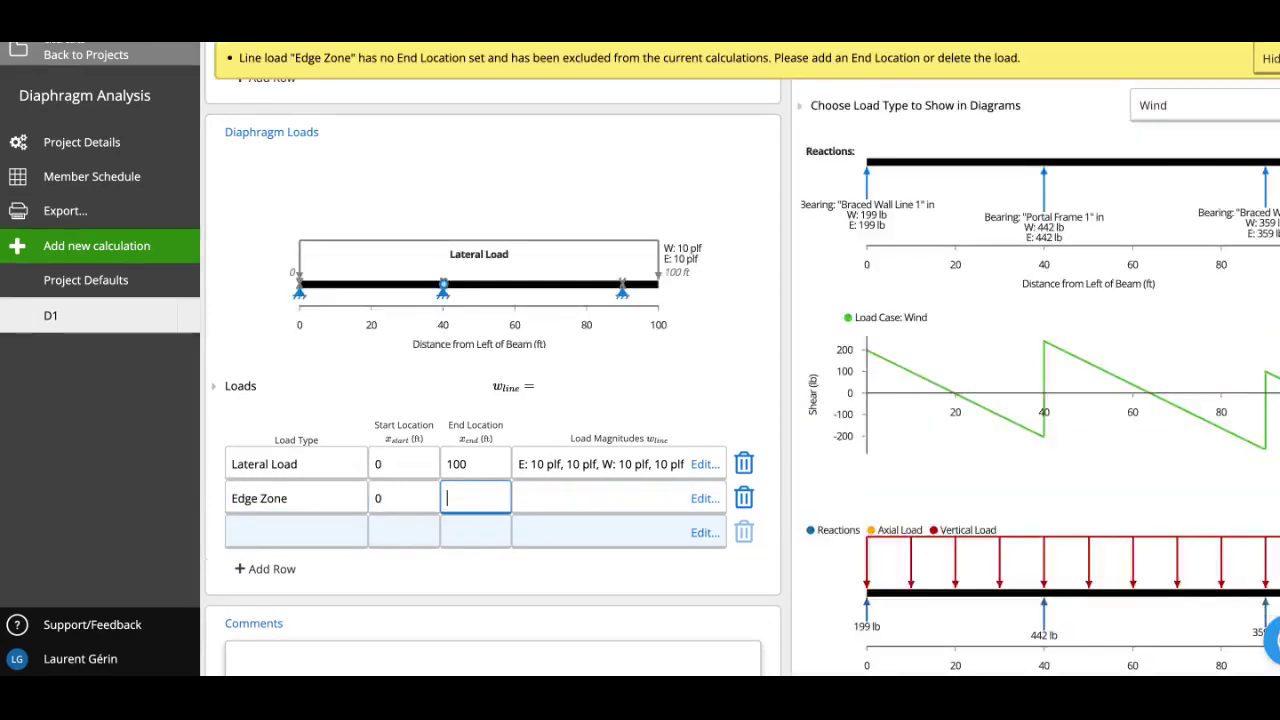
text(20)
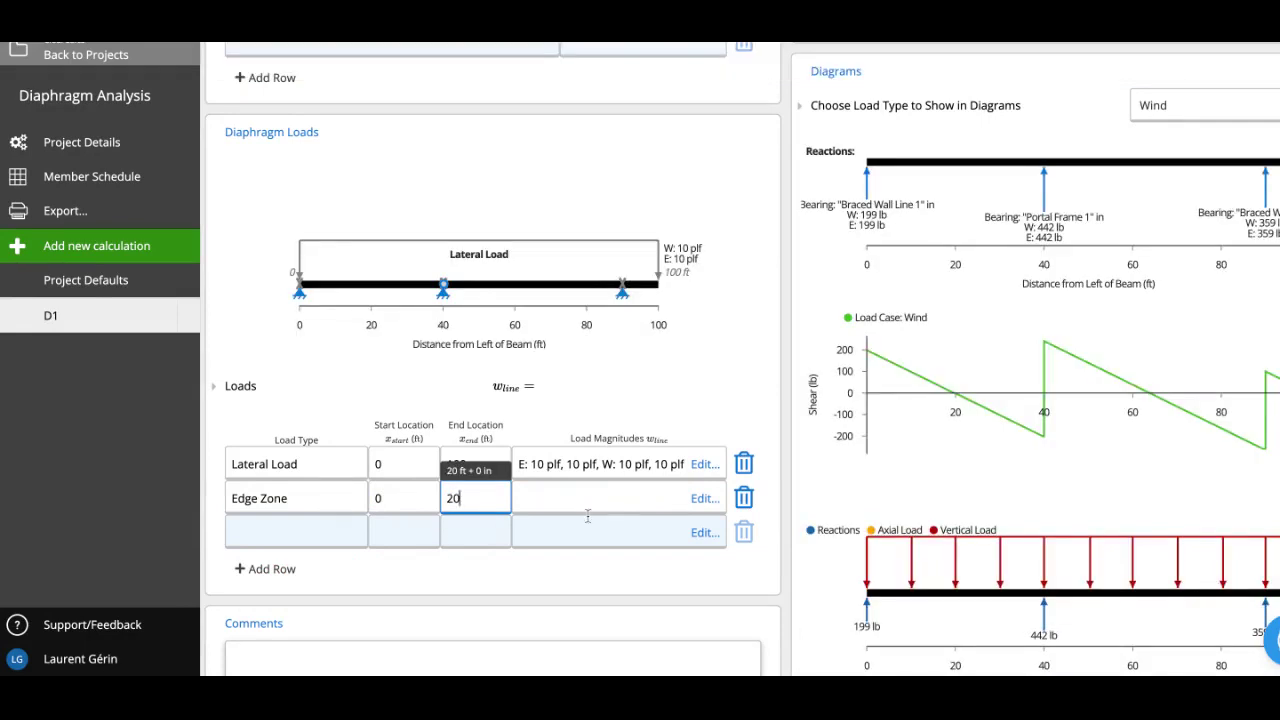
click(622, 498)
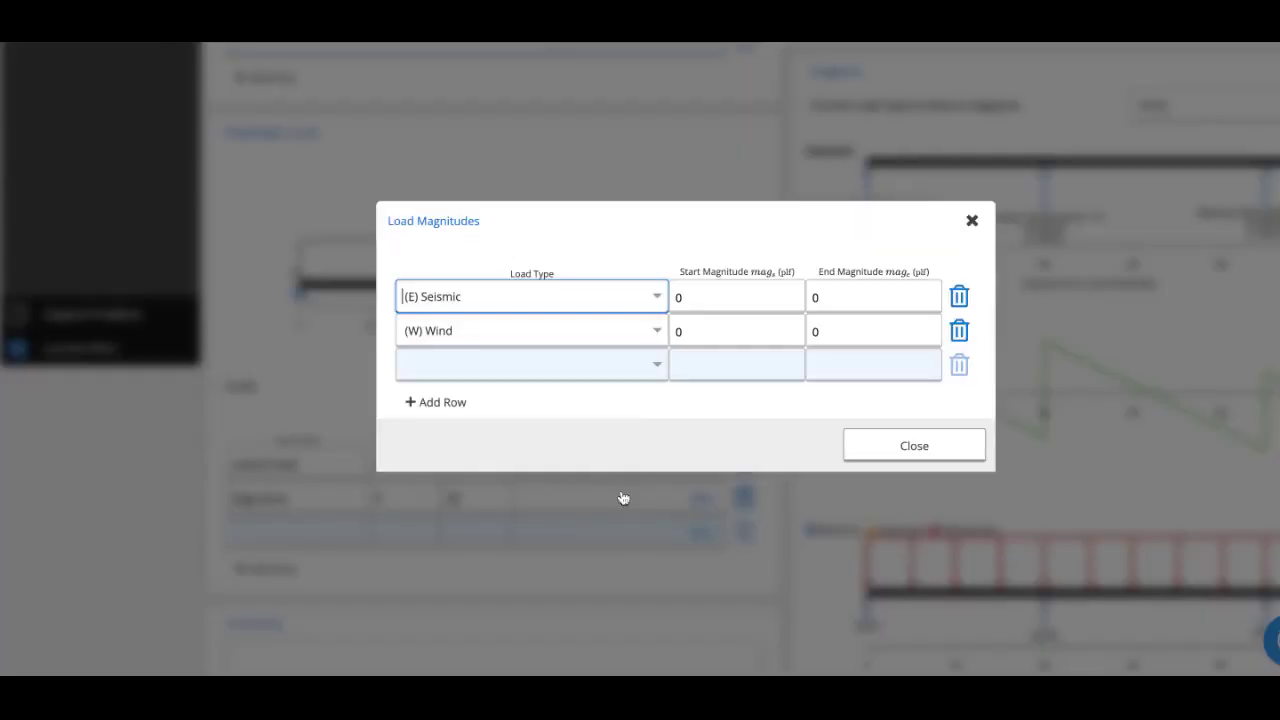
- Set the Edge Zone's wind start and end magnitudes to 40 plf and close the dialog
click(750, 333)
text(40)
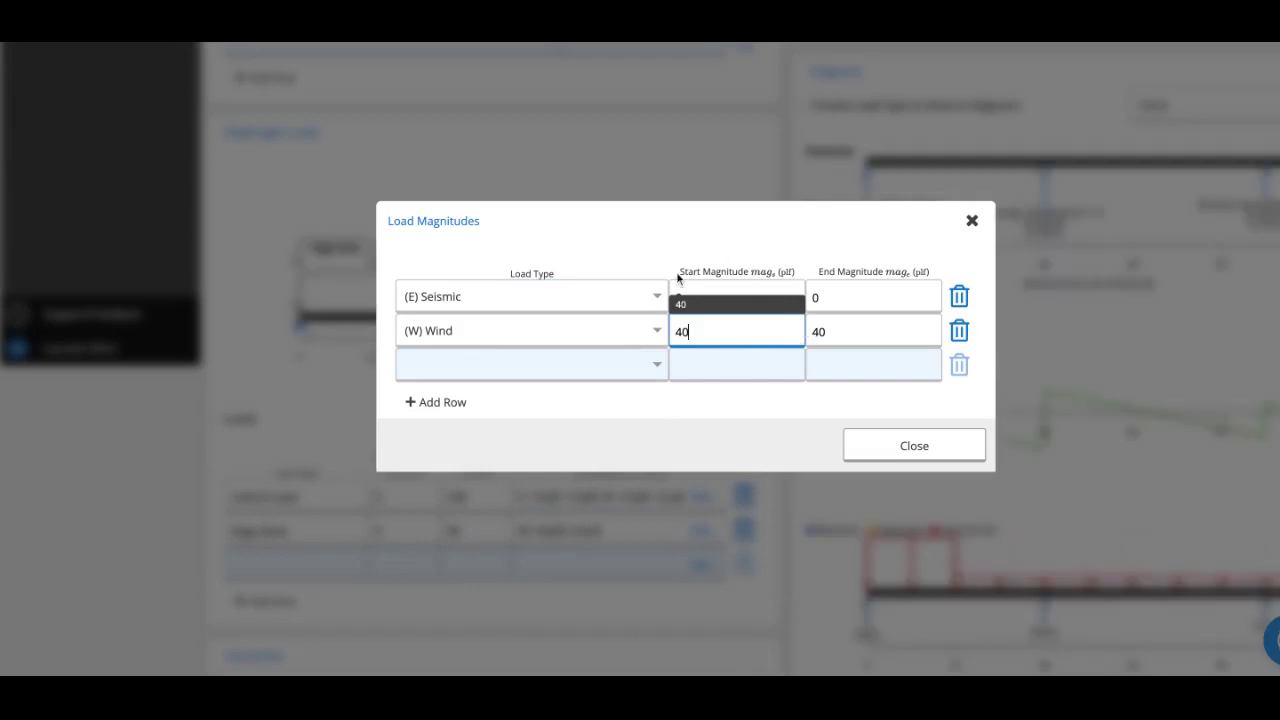
click(678, 278)
drag(678, 278, 865, 265)
click(865, 265)
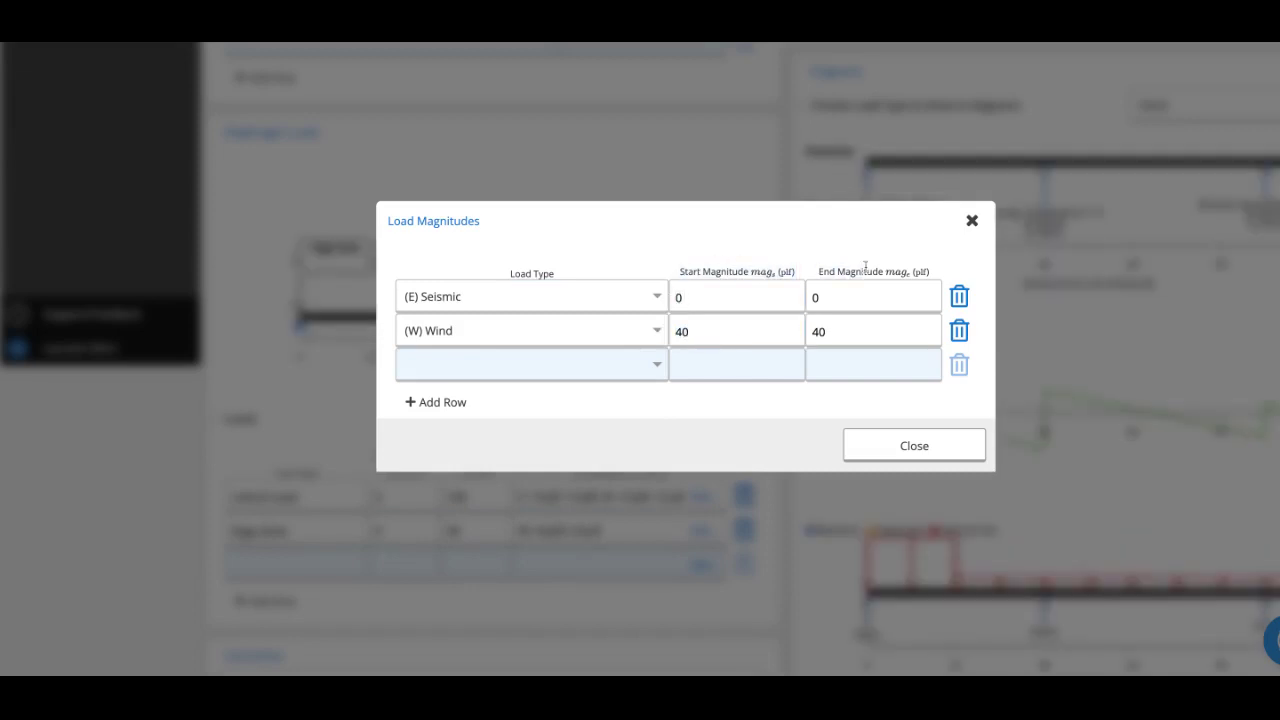
click(747, 352)
click(843, 335)
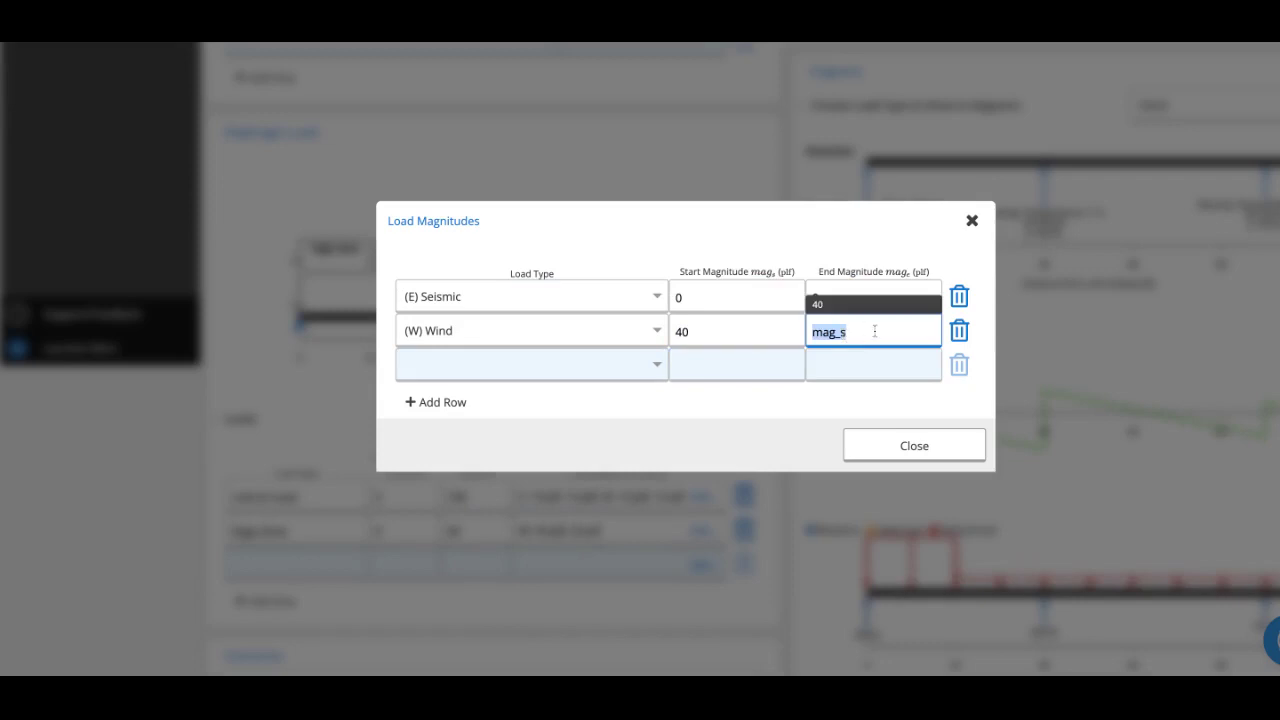
click(700, 331)
click(708, 253)
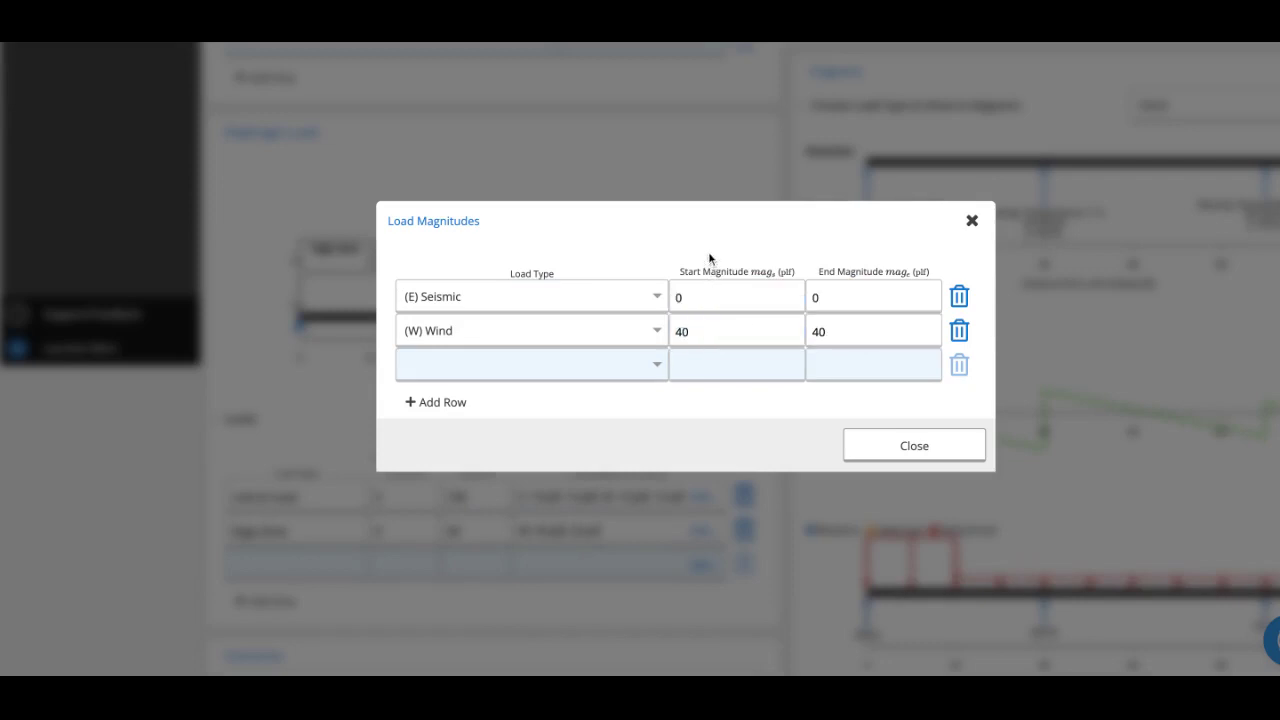
click(863, 331)
click(763, 336)
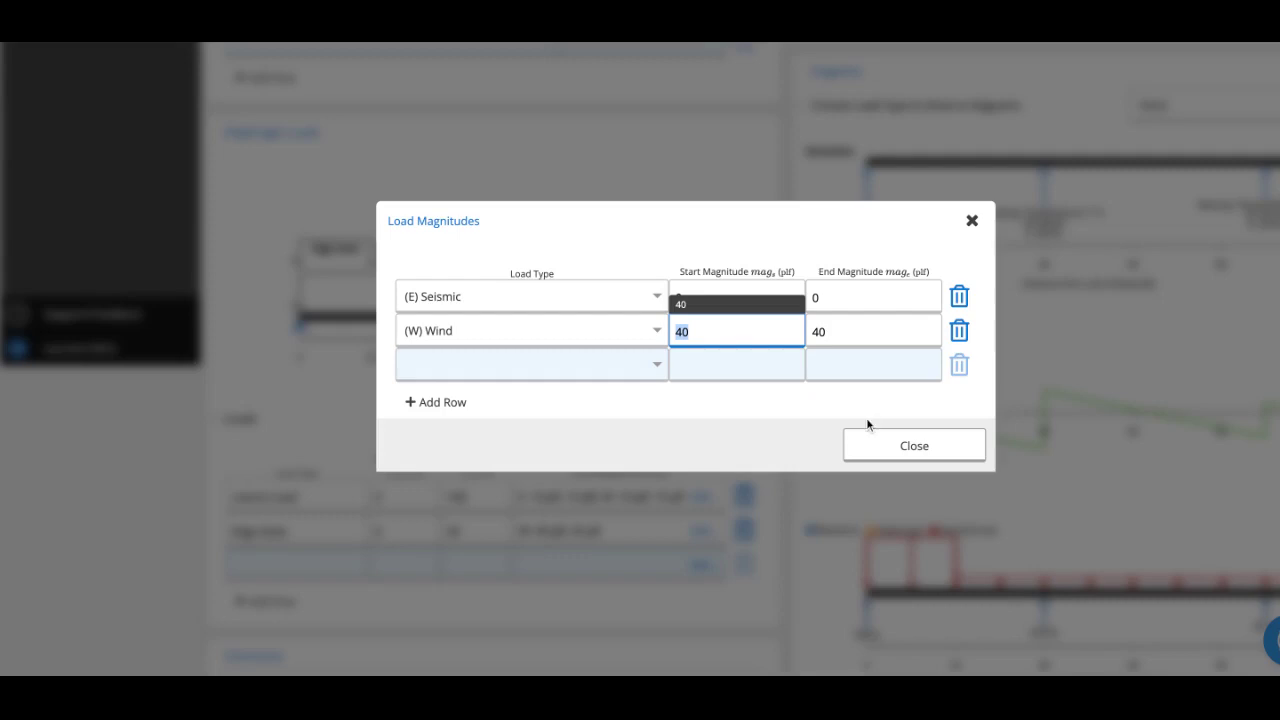
click(877, 447)
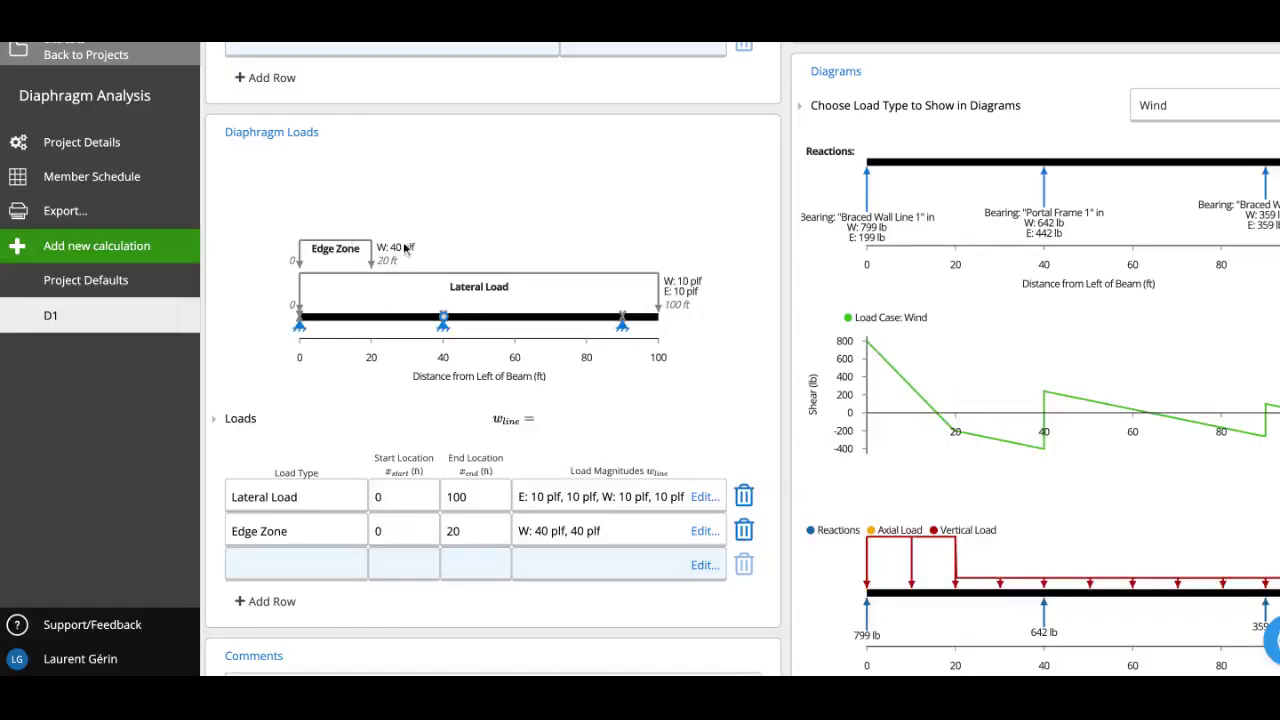
- Remove the wind magnitude from Lateral Load, leaving it seismic-only
click(607, 499)
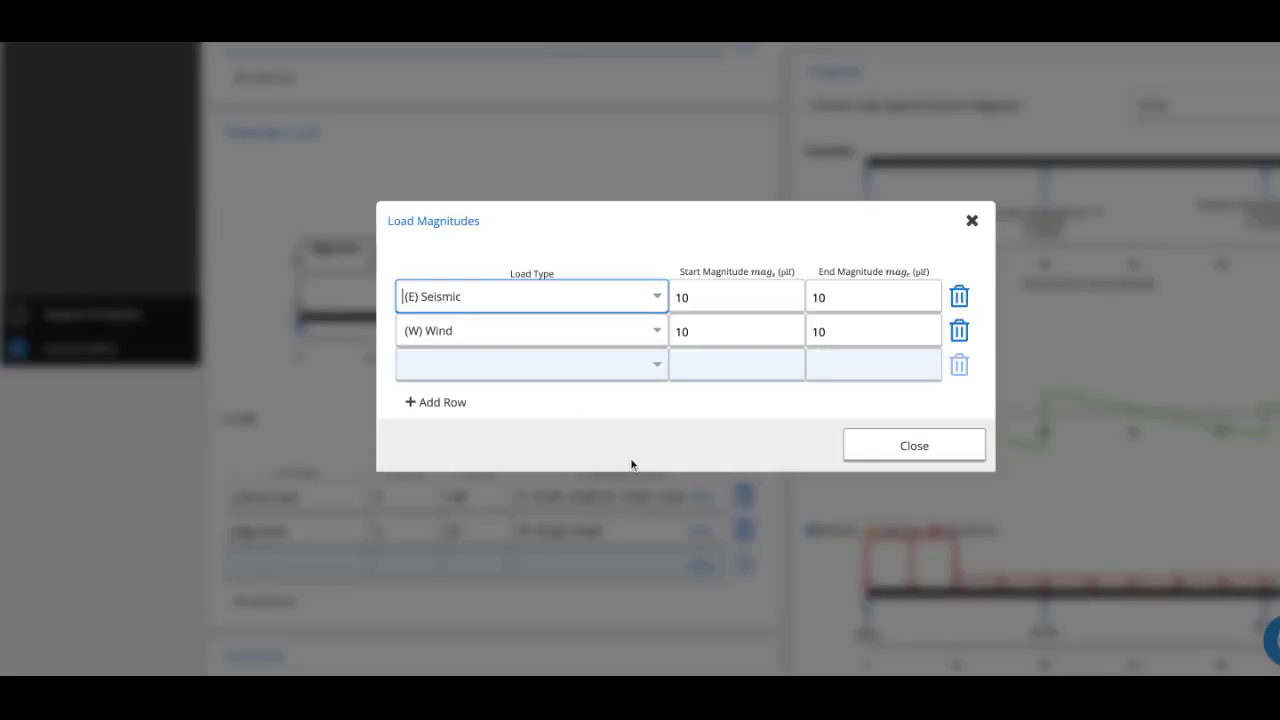
click(959, 333)
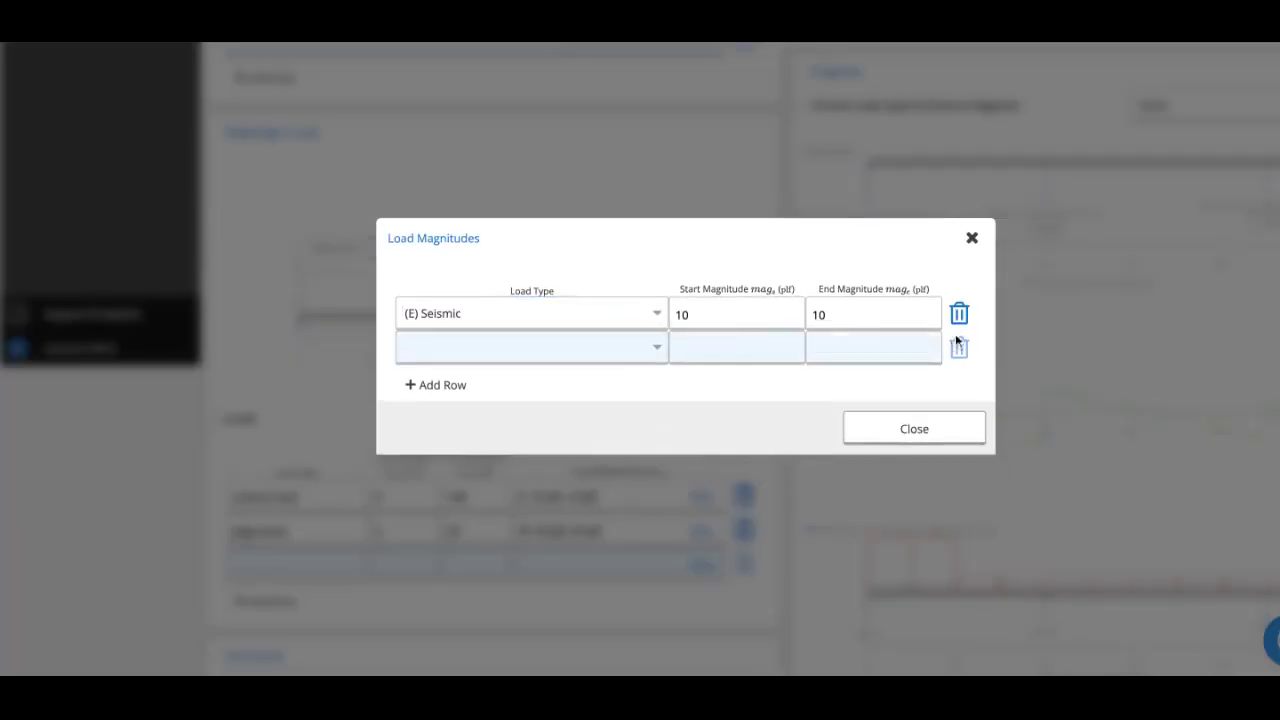
click(897, 429)
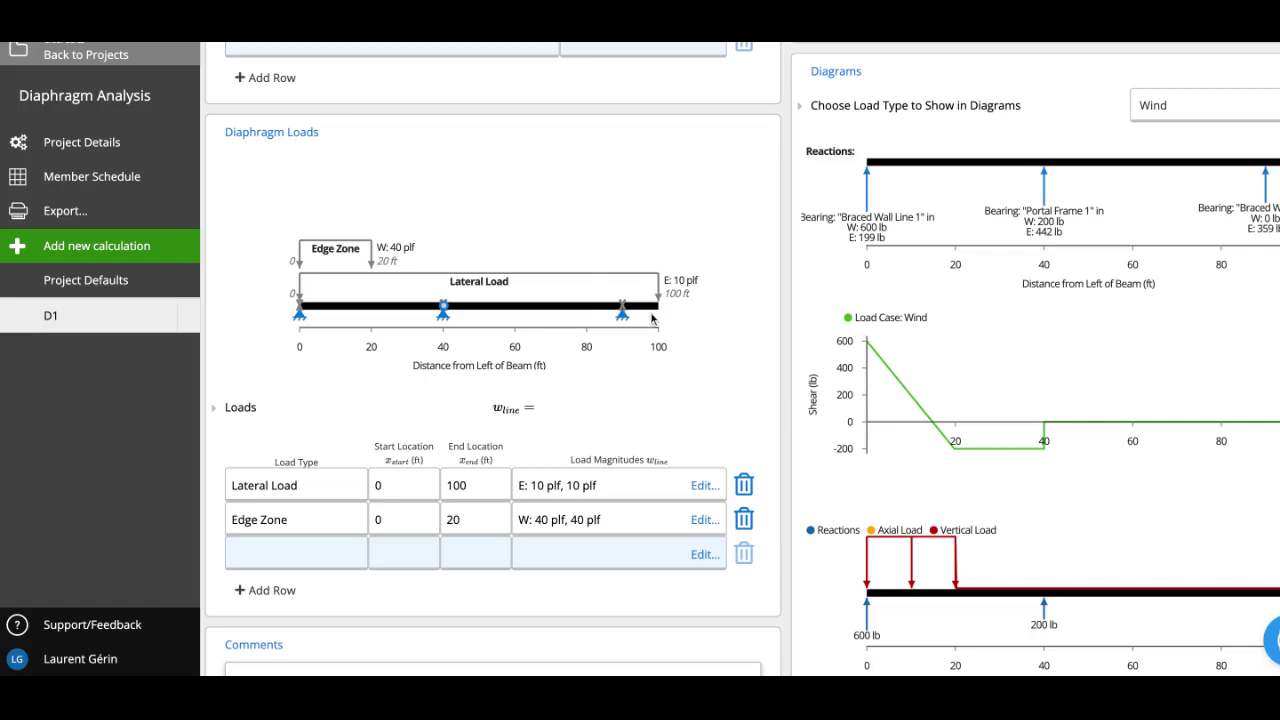
- Add a 'Middle Zone' load from 20 ft to L with a 20 plf wind magnitude
click(315, 545)
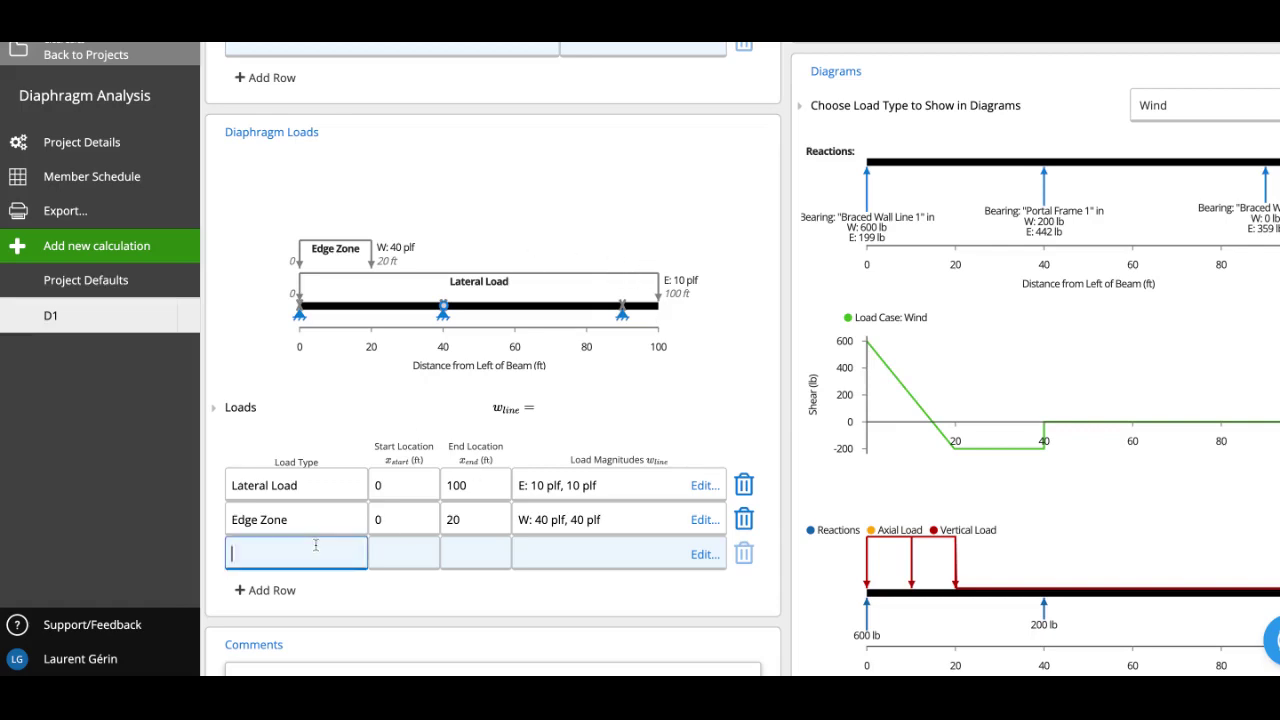
text(Middle Zone)
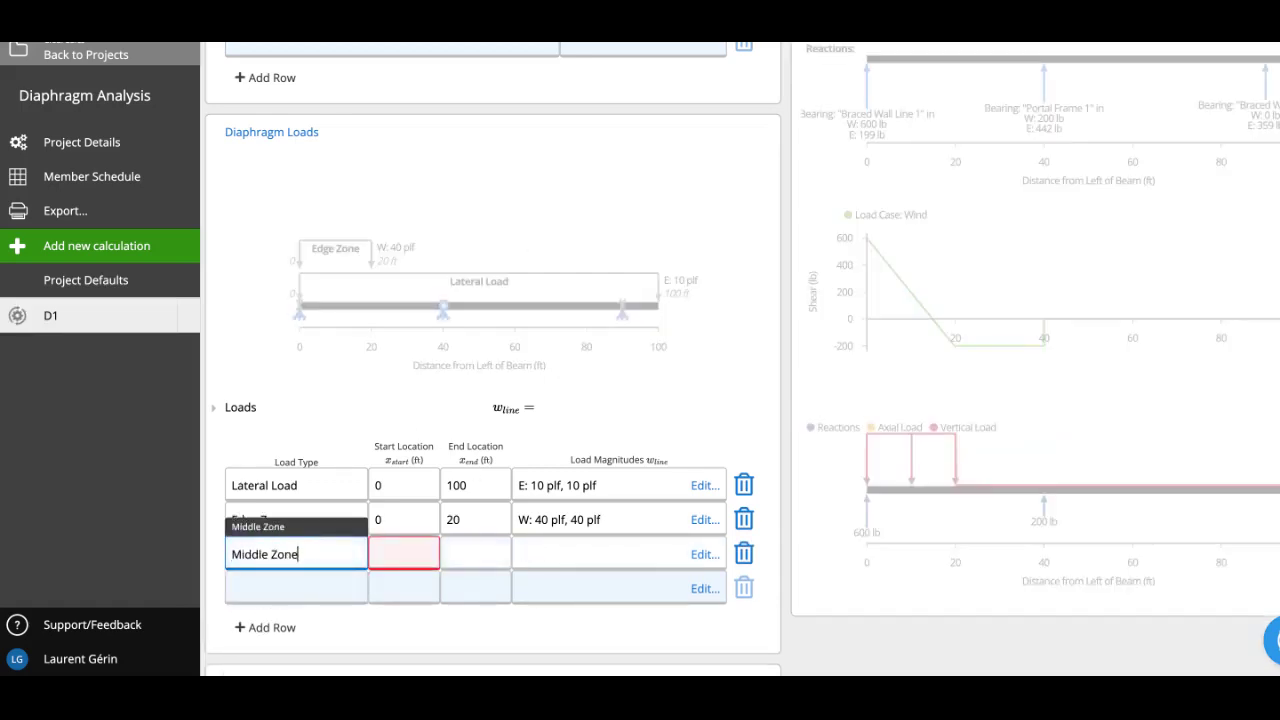
key(Tab)
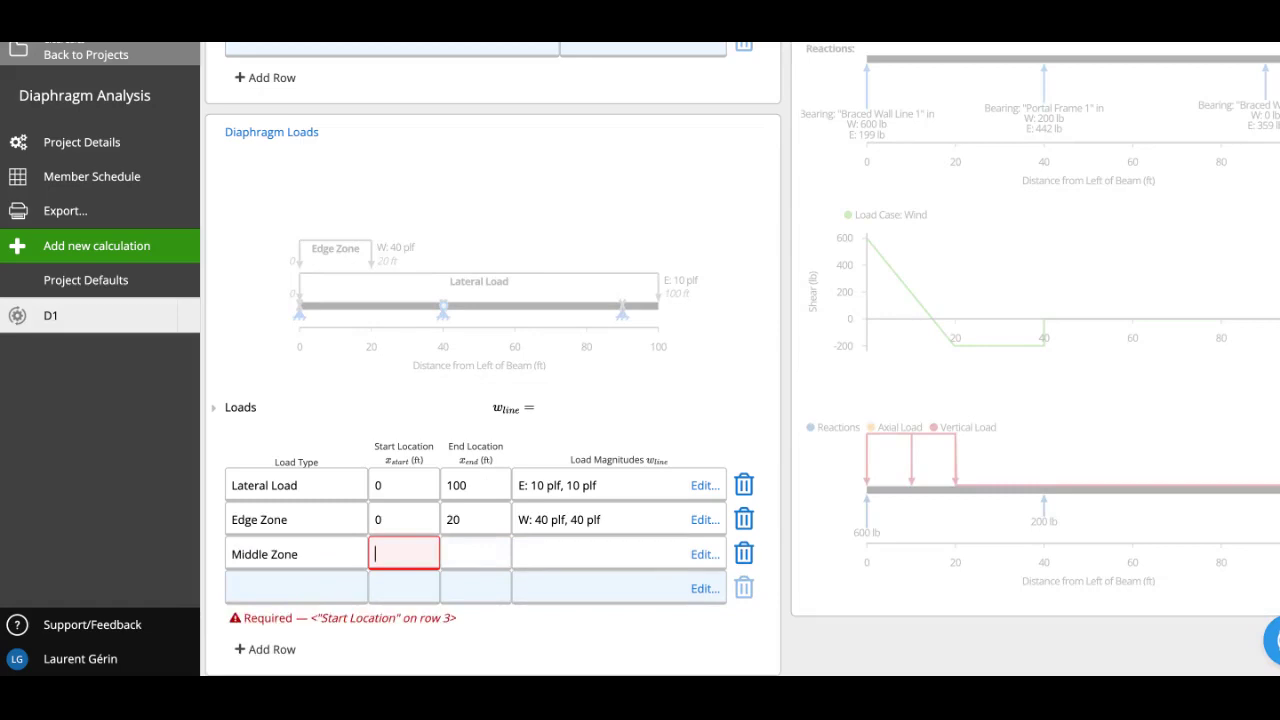
text(20)
key(Tab)
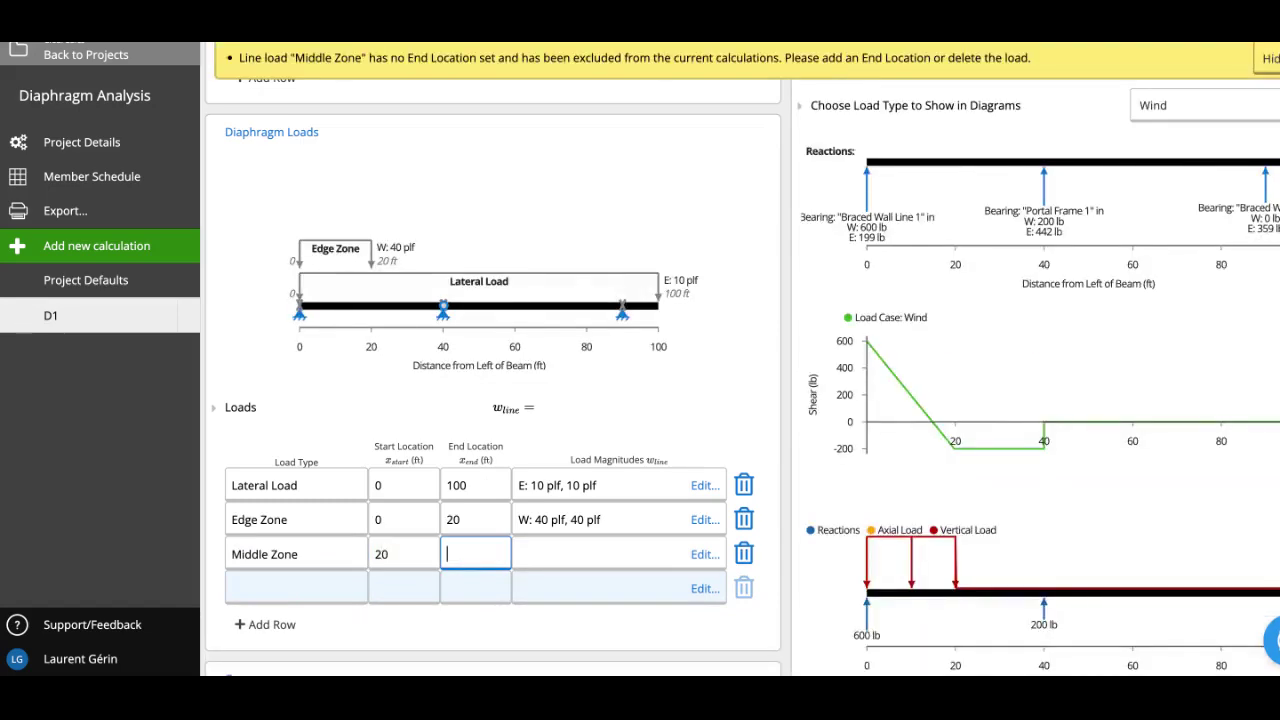
text(L)
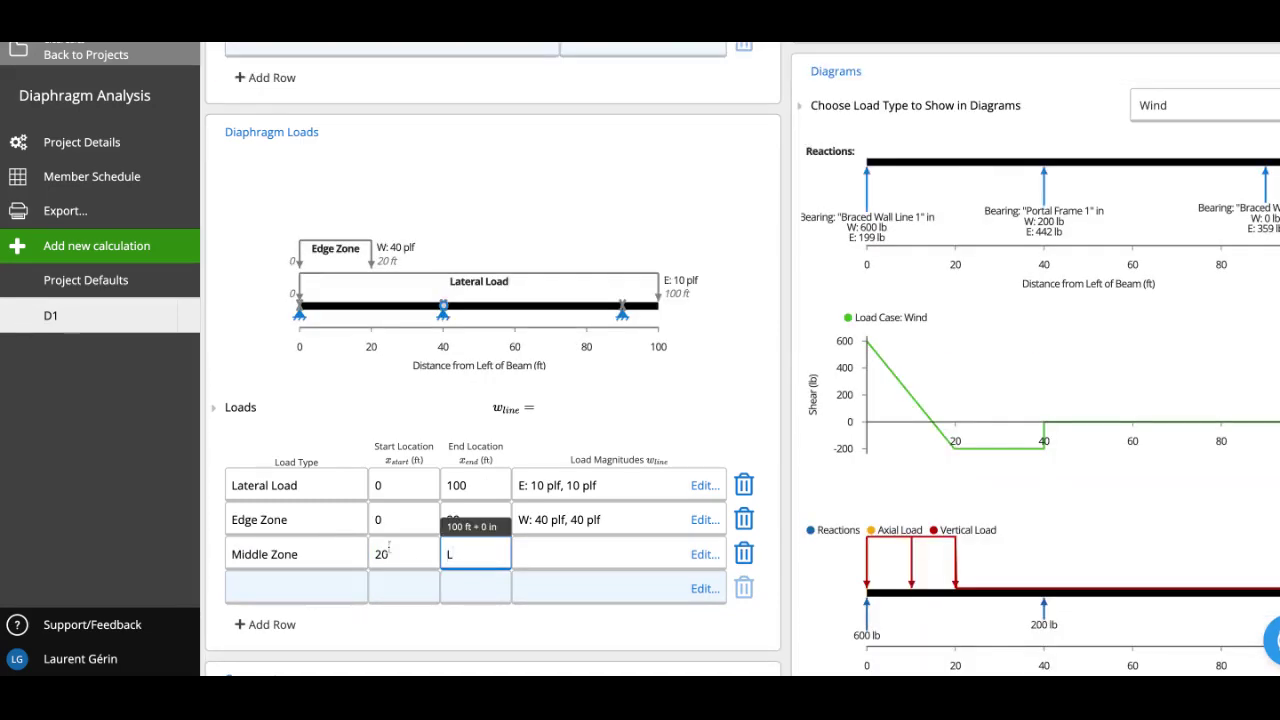
click(570, 560)
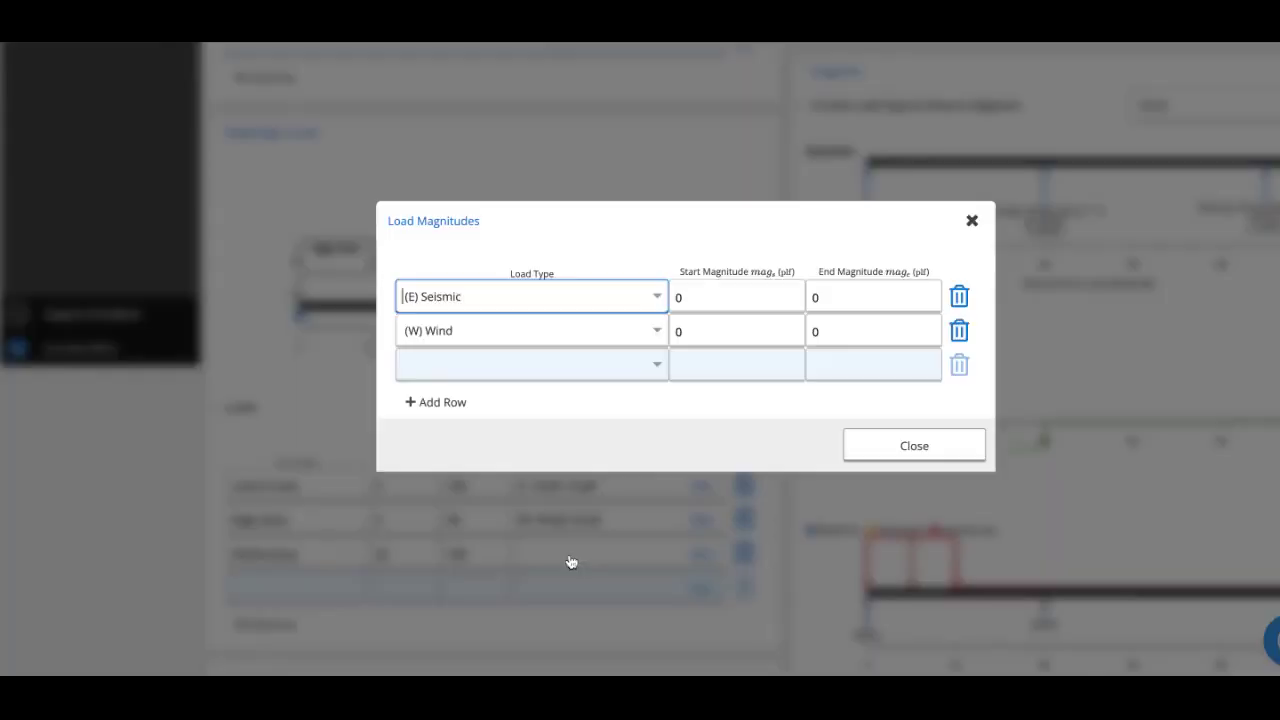
click(715, 338)
text(20)
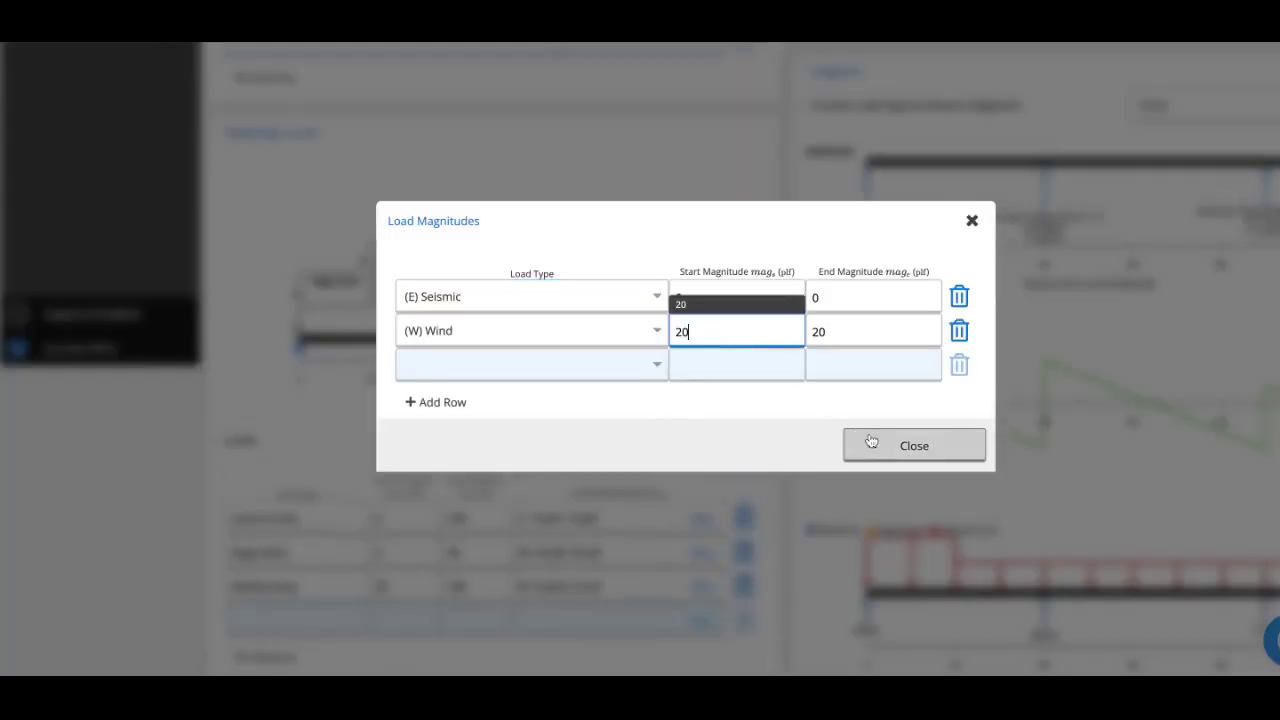
click(871, 443)
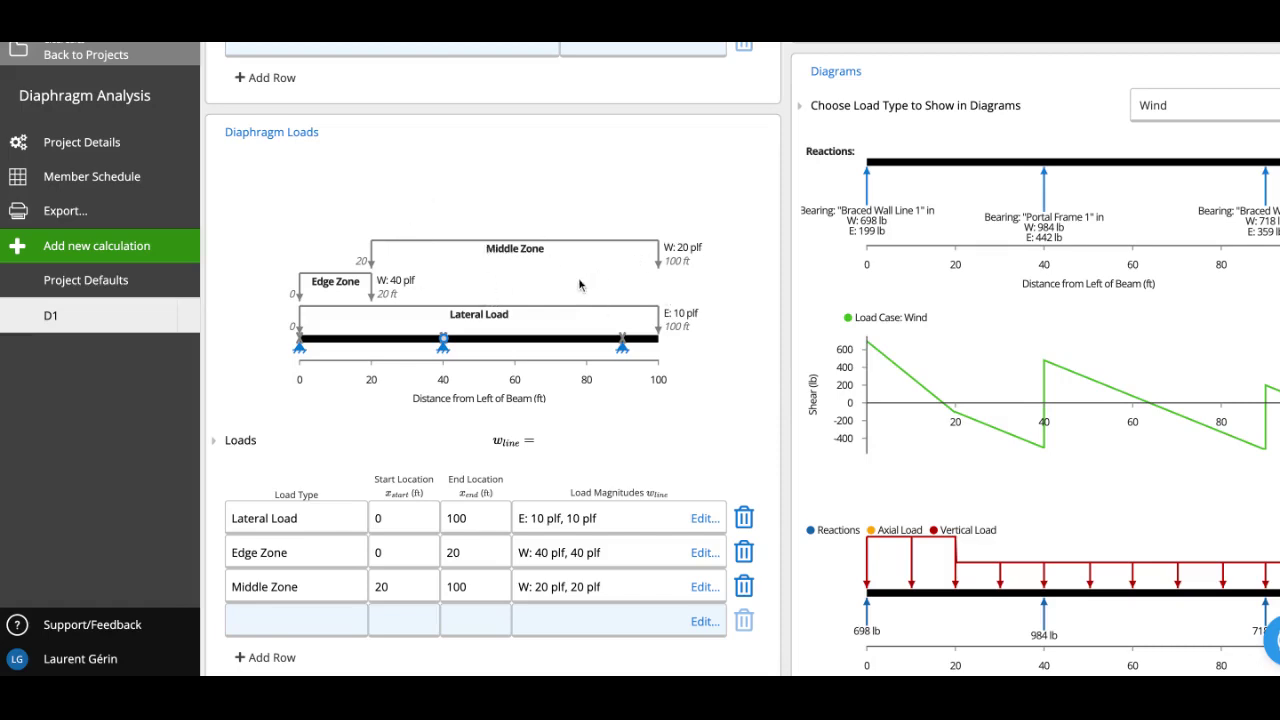
scroll(579, 285, down, 3)
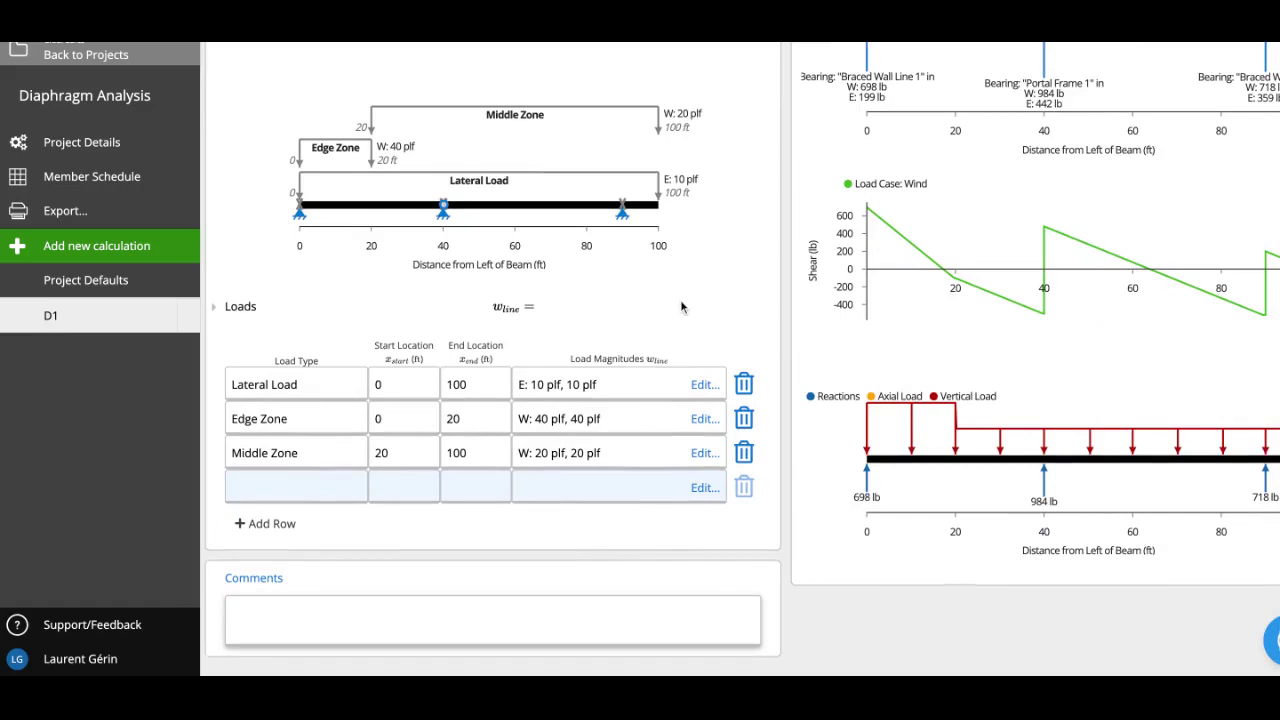
scroll(681, 307, up, 7)
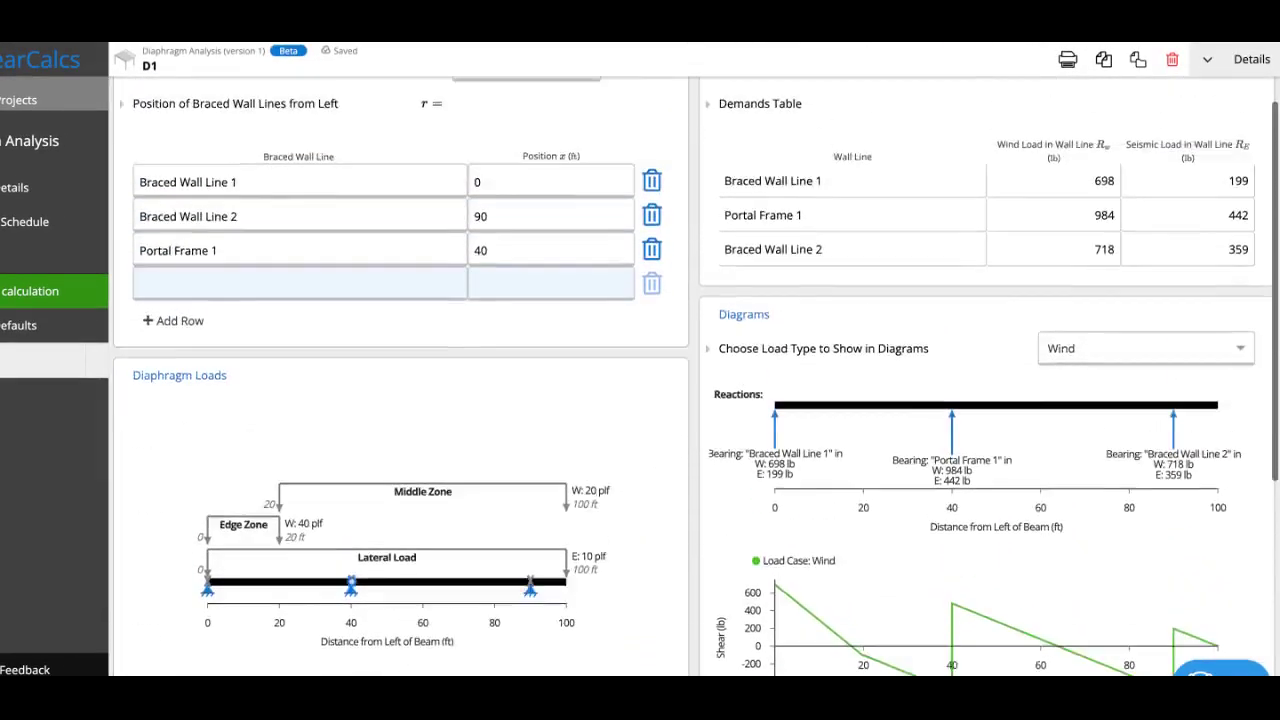
scroll(690, 360, up, 2)
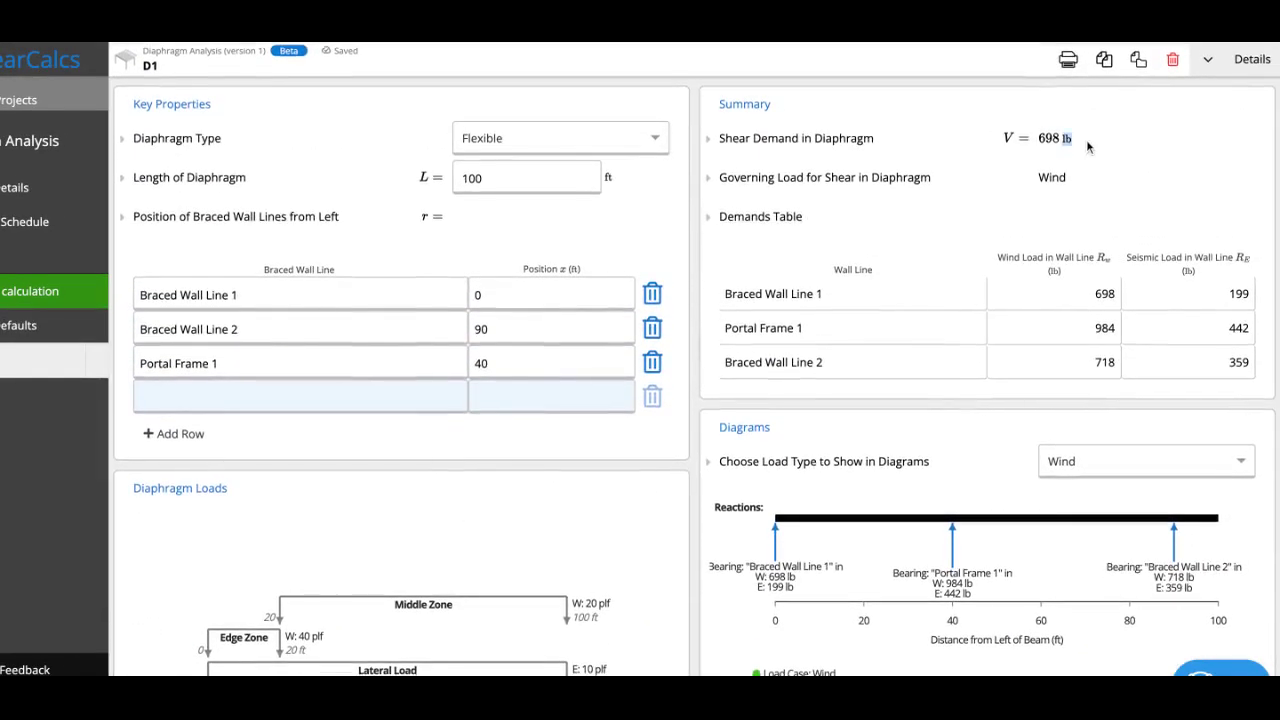
drag(1086, 139, 1034, 140)
click(1024, 148)
click(1076, 146)
drag(1076, 183, 1036, 178)
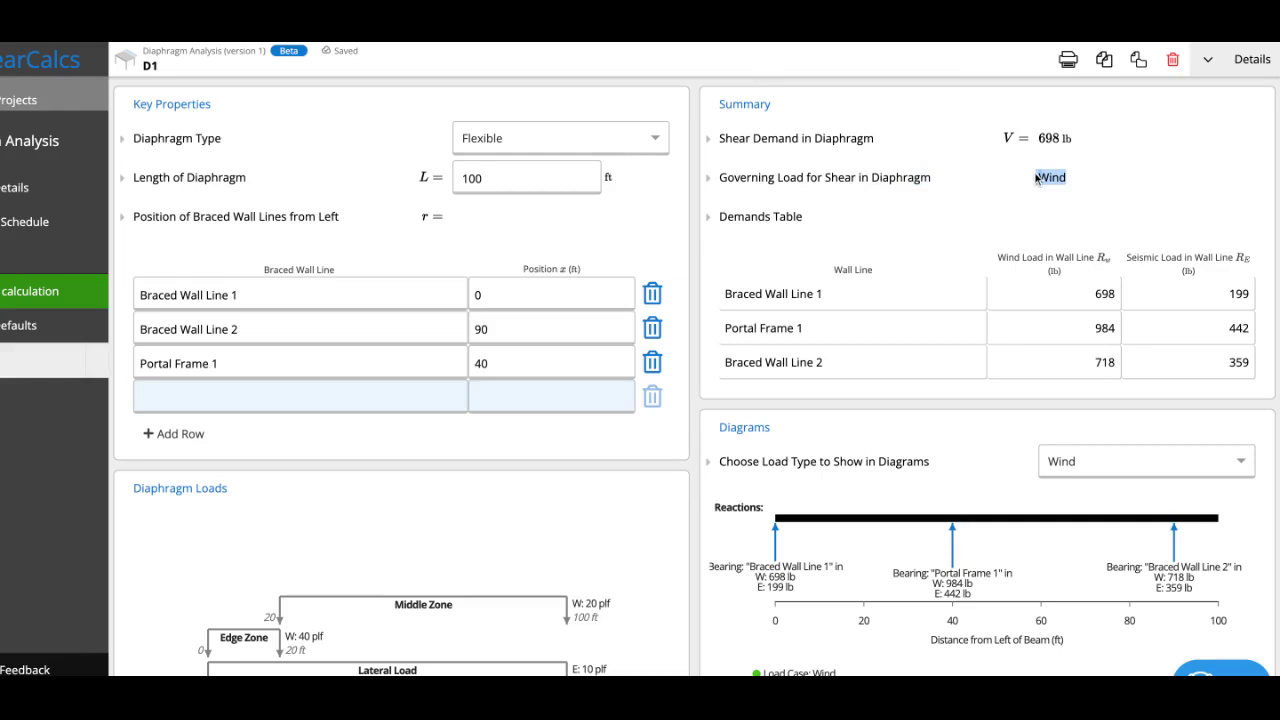
click(1036, 178)
double_click(1036, 174)
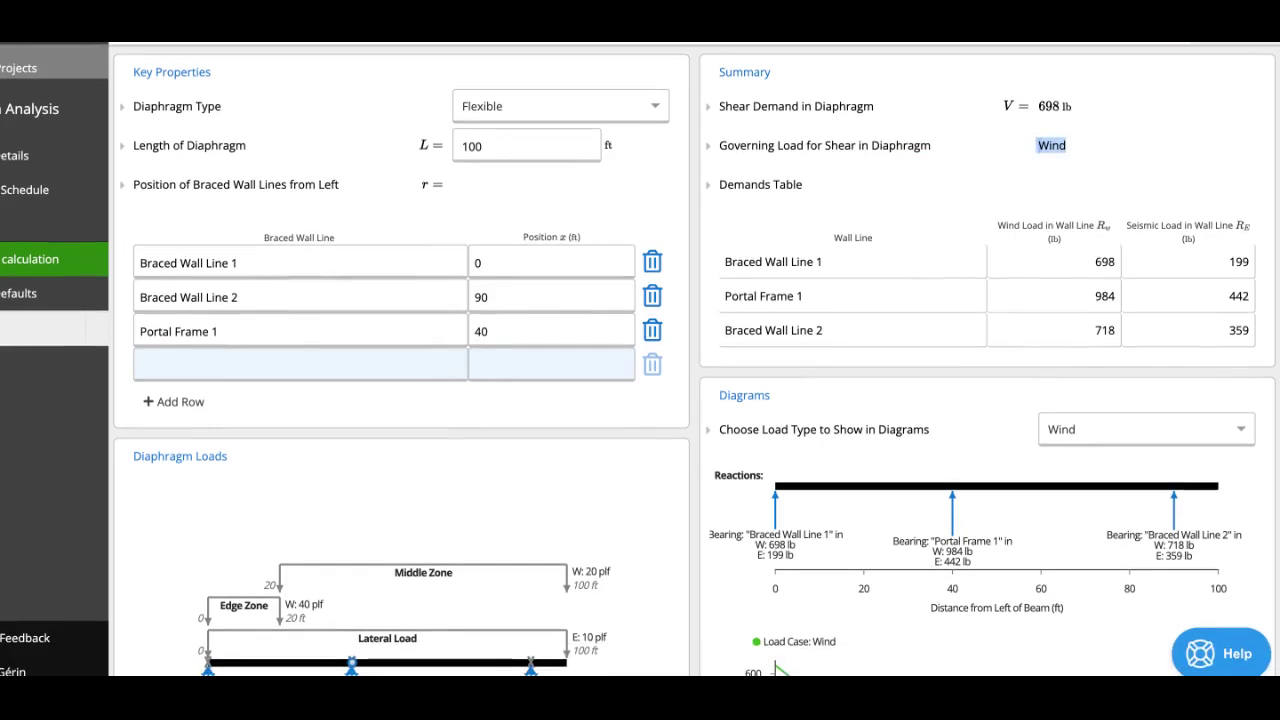
scroll(1058, 140, down, 1)
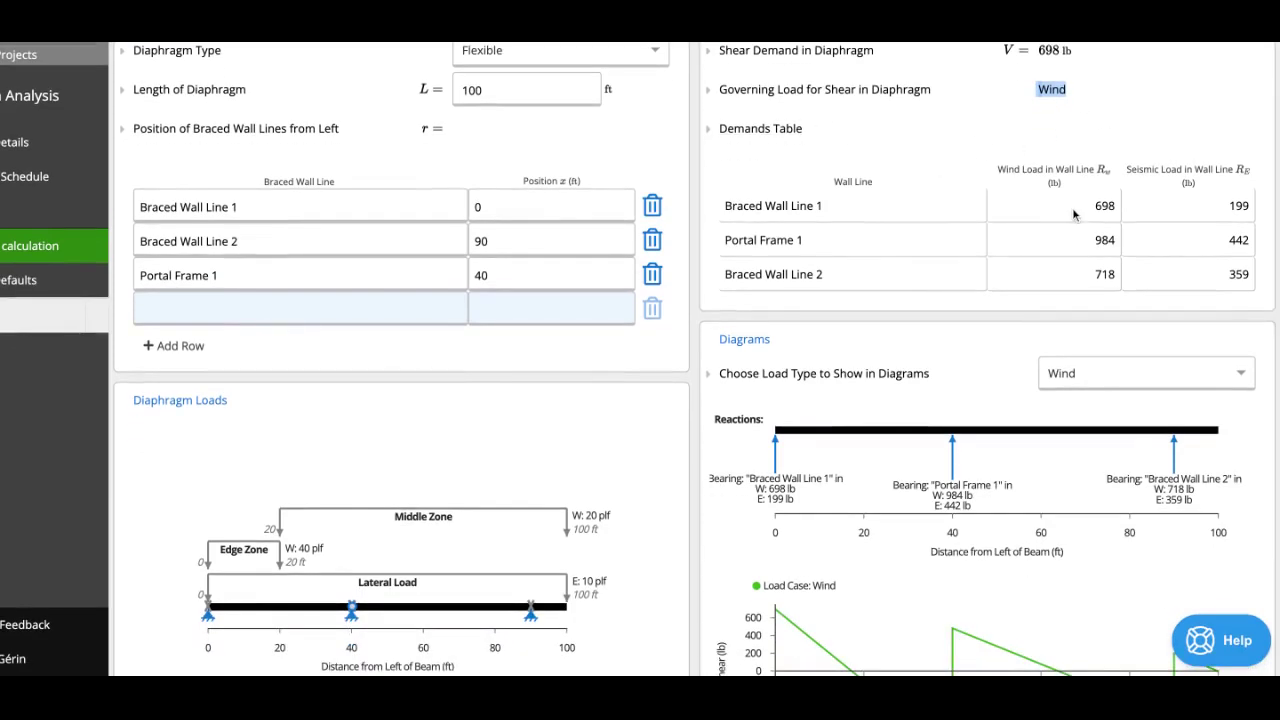
drag(748, 206, 804, 242)
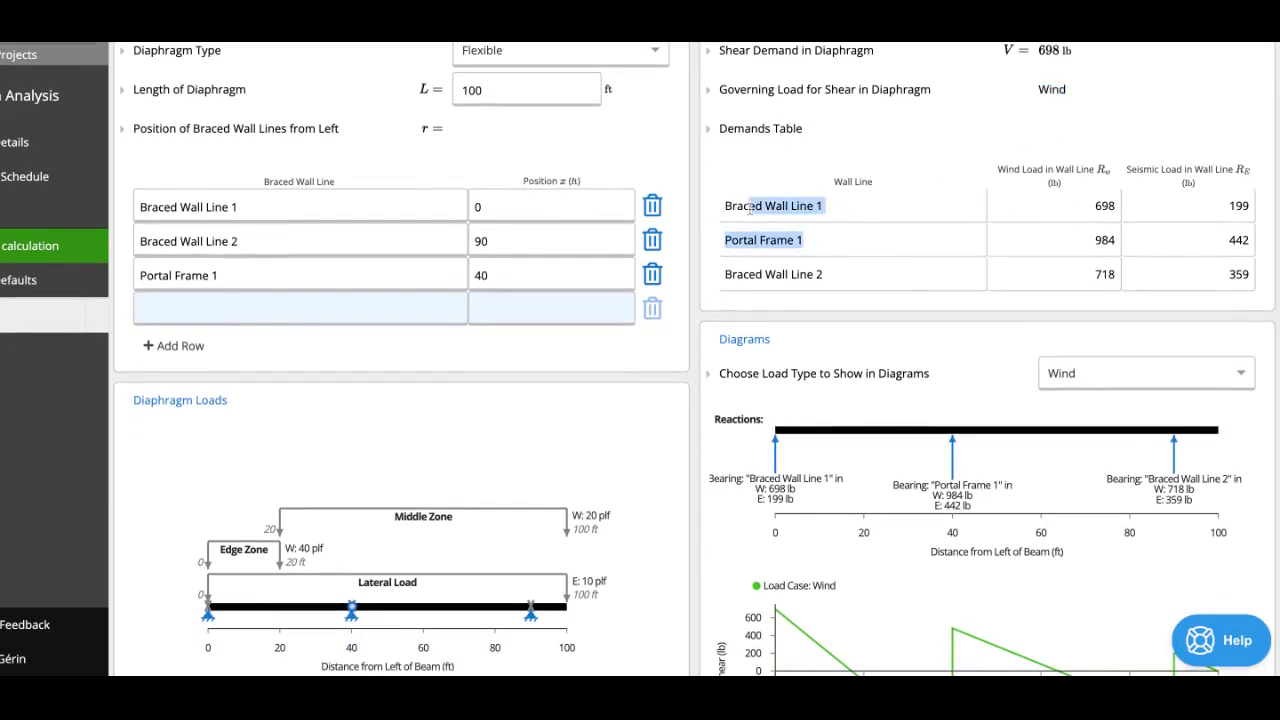
click(1004, 172)
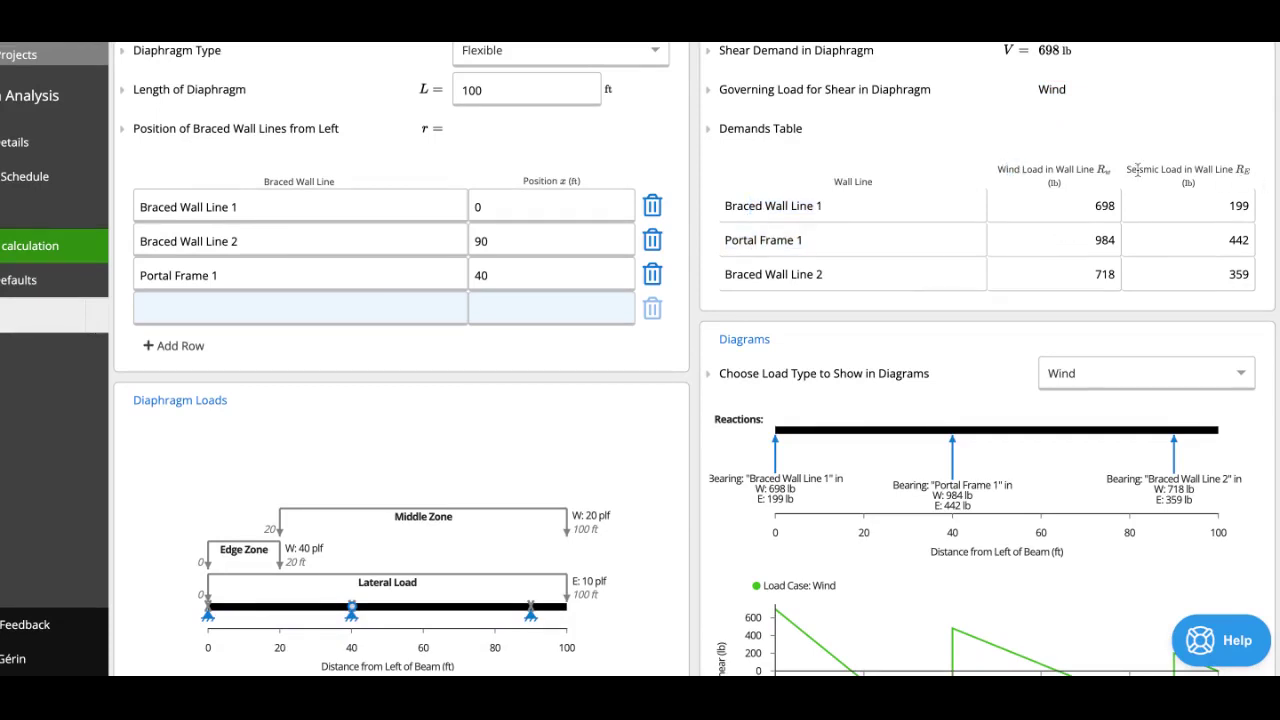
click(1108, 201)
scroll(1164, 247, down, 1)
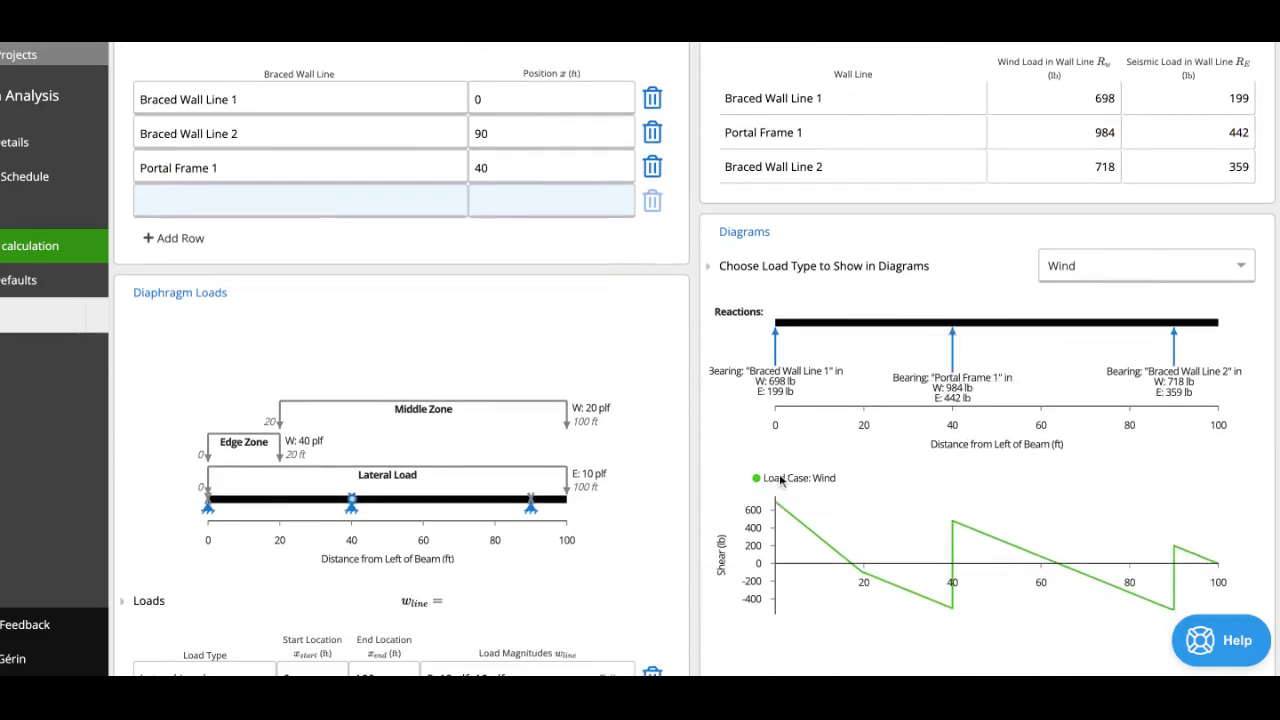
scroll(975, 436, down, 1)
mouse_move(786, 366)
scroll(786, 366, down, 1)
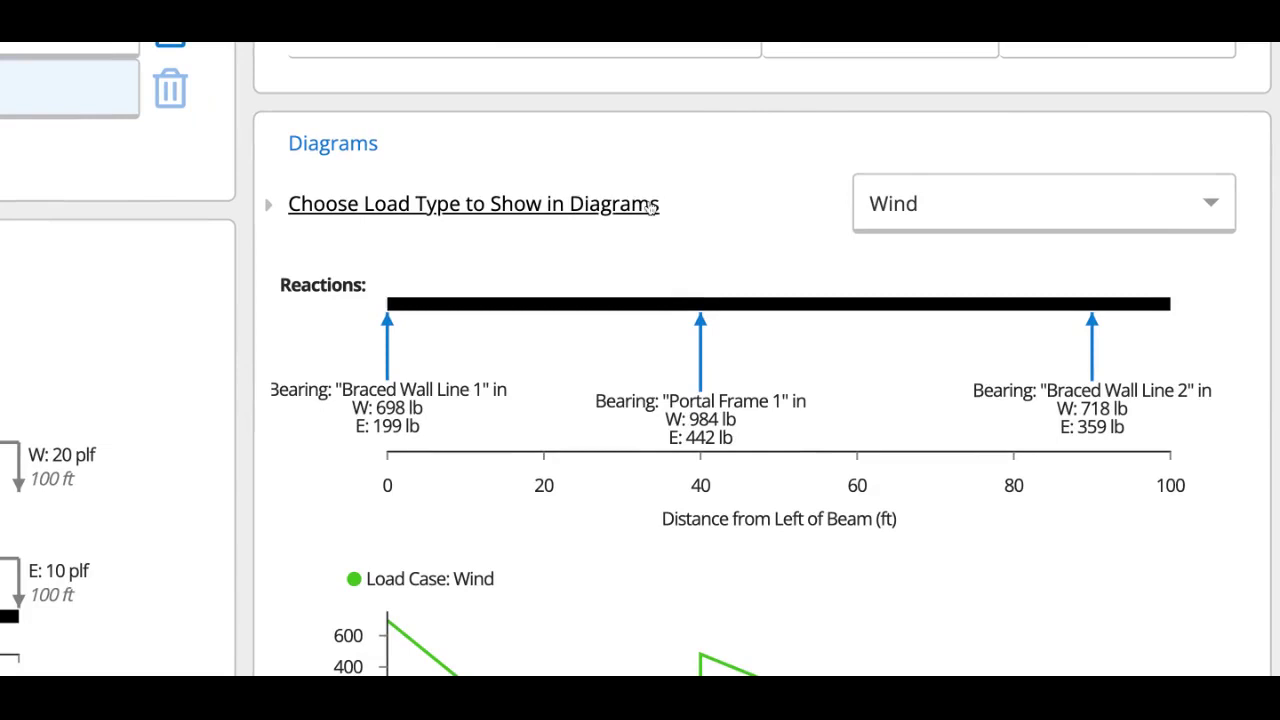
scroll(651, 206, down, 5)
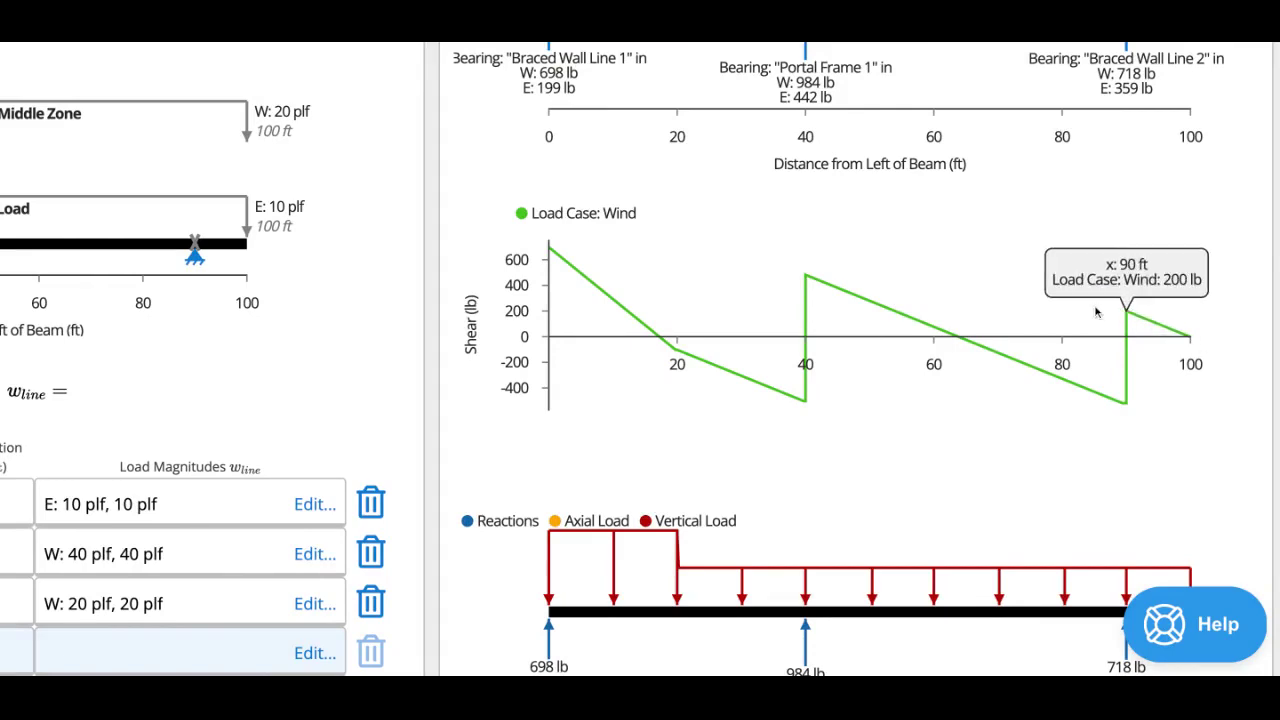
- Switch the diagrams' load type to Seismic, showing reactions of 199, 442 and 359 lb
scroll(1097, 310, down, 3)
scroll(1096, 313, down, 2)
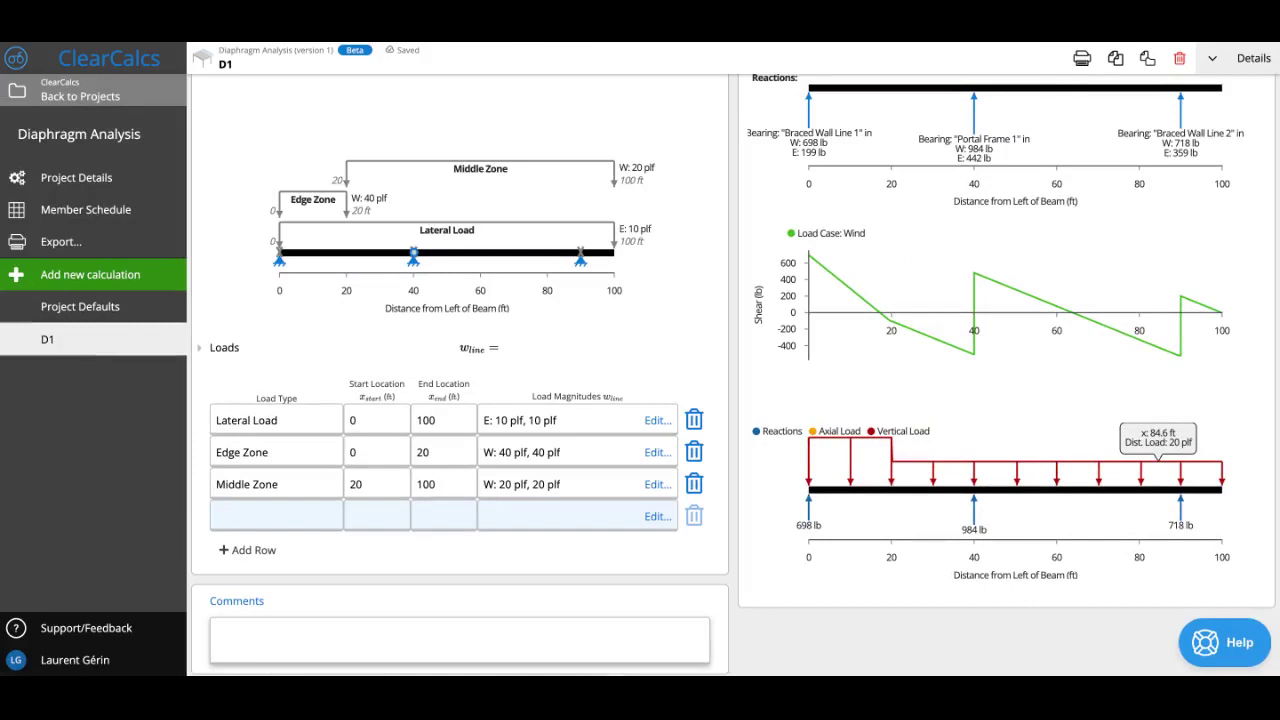
scroll(1085, 143, up, 2)
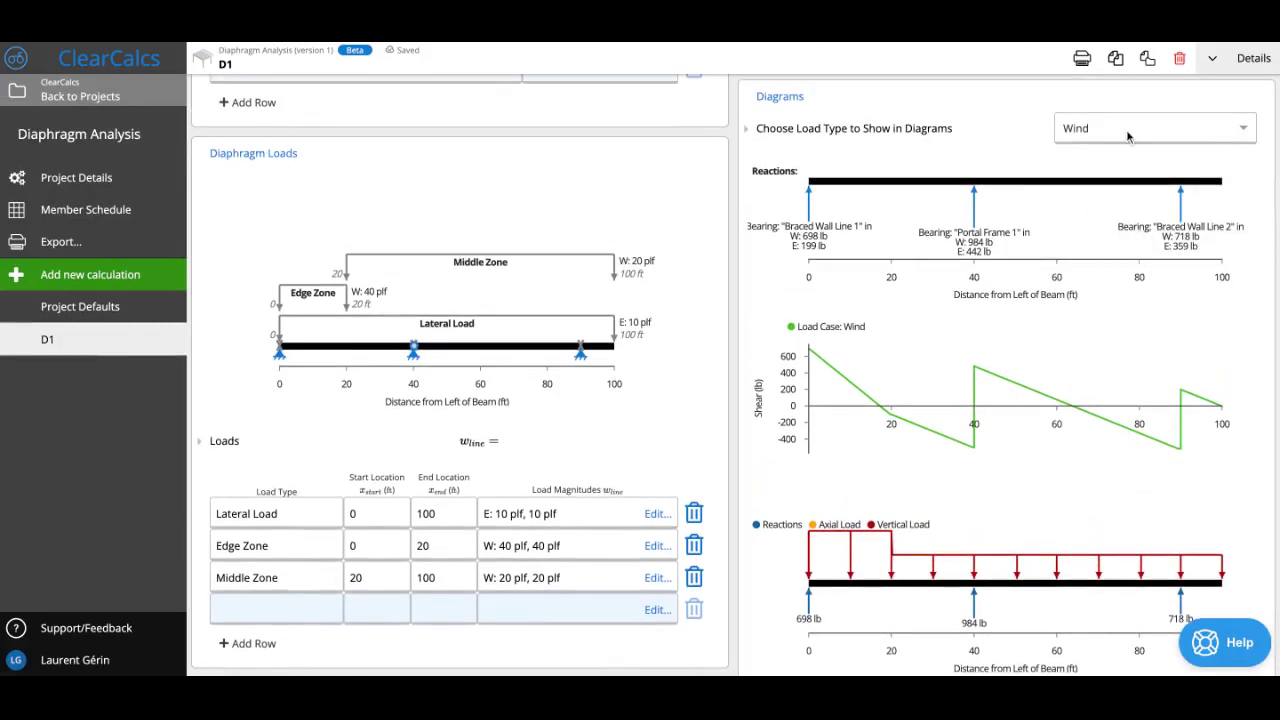
click(1128, 136)
click(1108, 180)
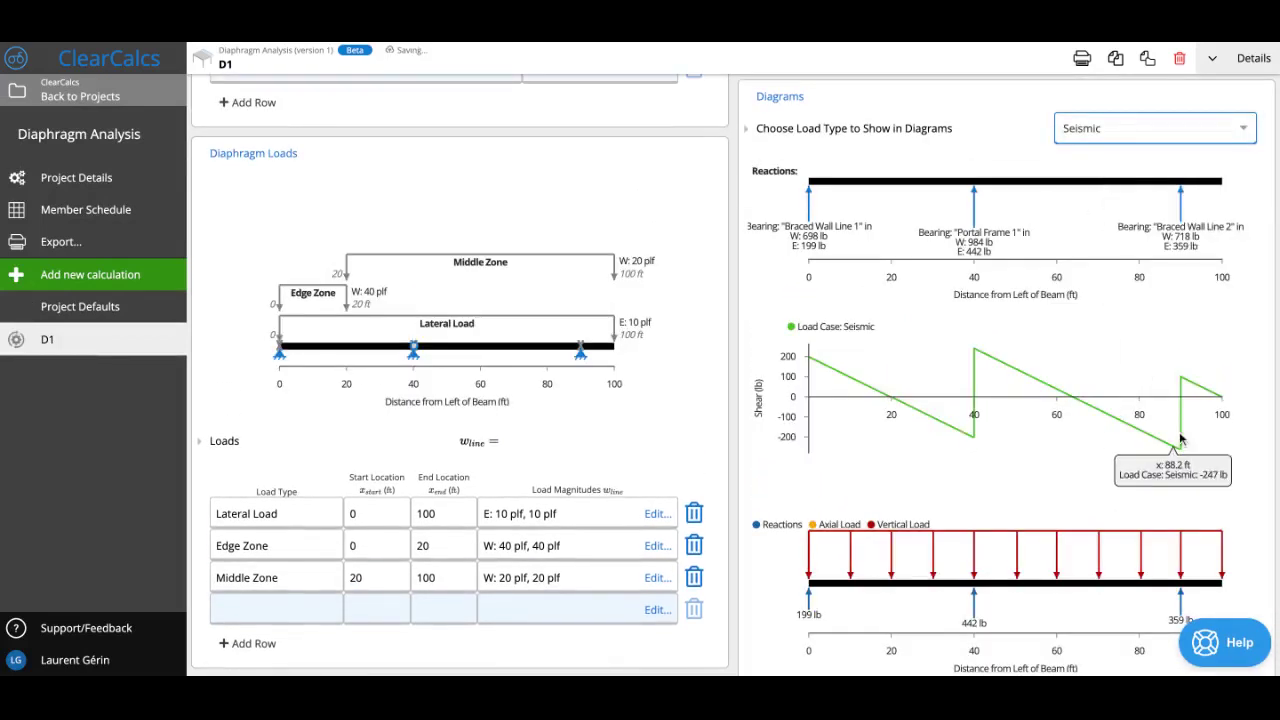
scroll(957, 450, down, 1)
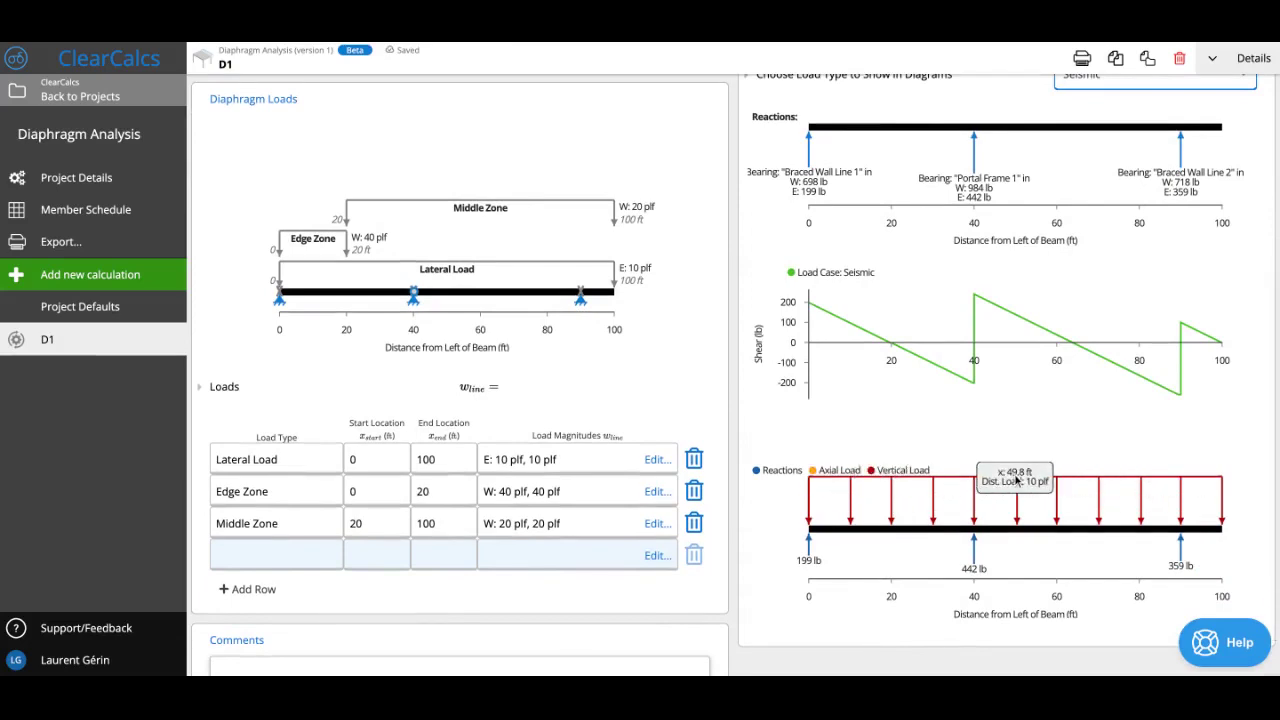
scroll(1016, 481, up, 4)
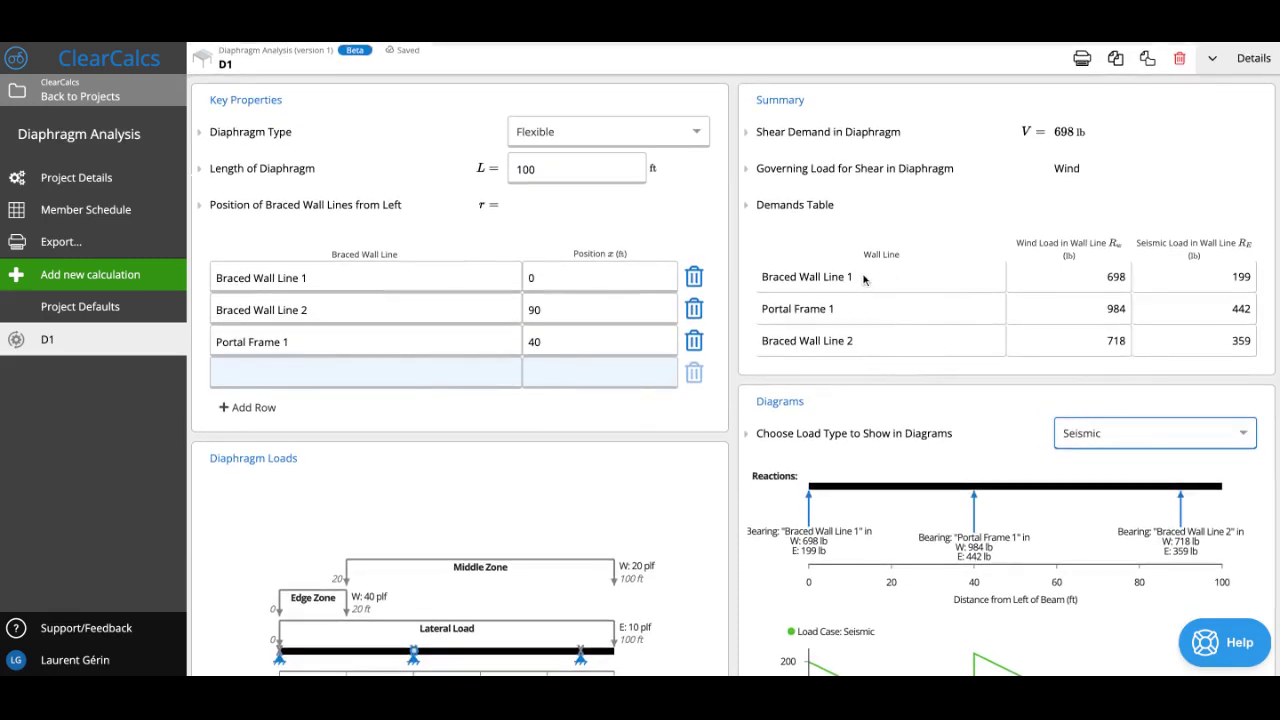
- Open Help, go to the Ask tab, and choose Email to get the support message form
click(884, 242)
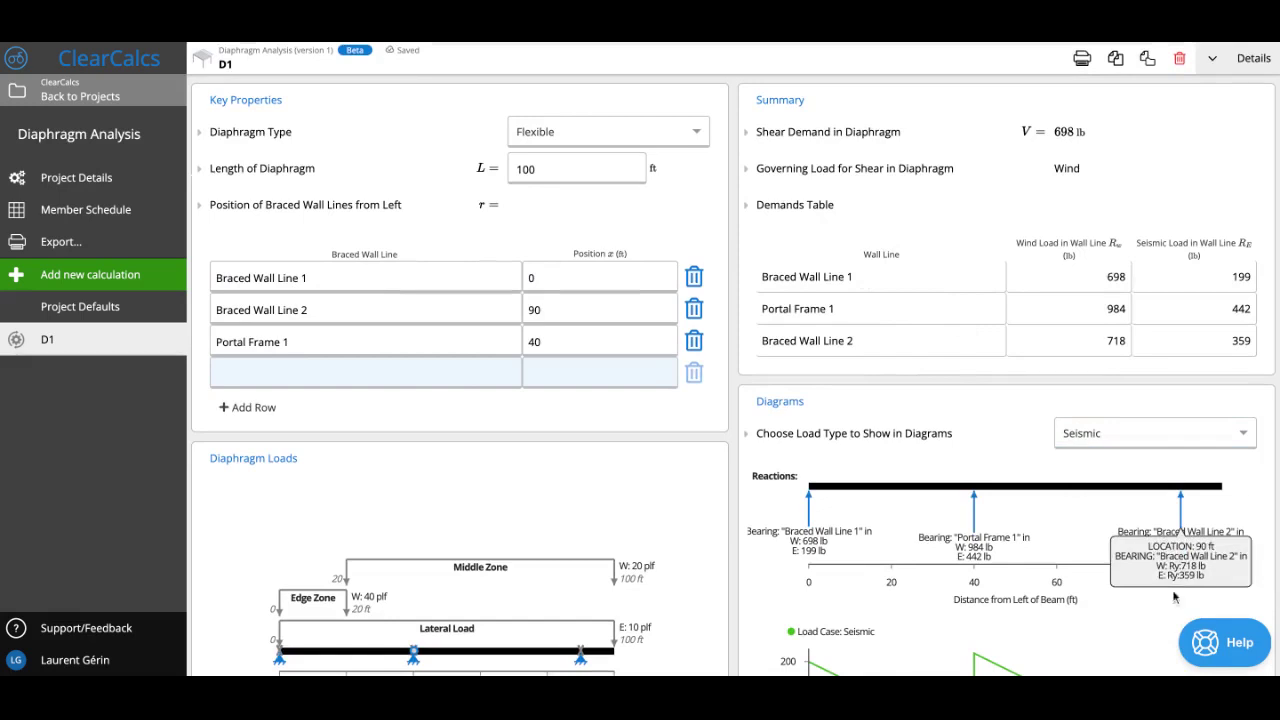
click(1225, 642)
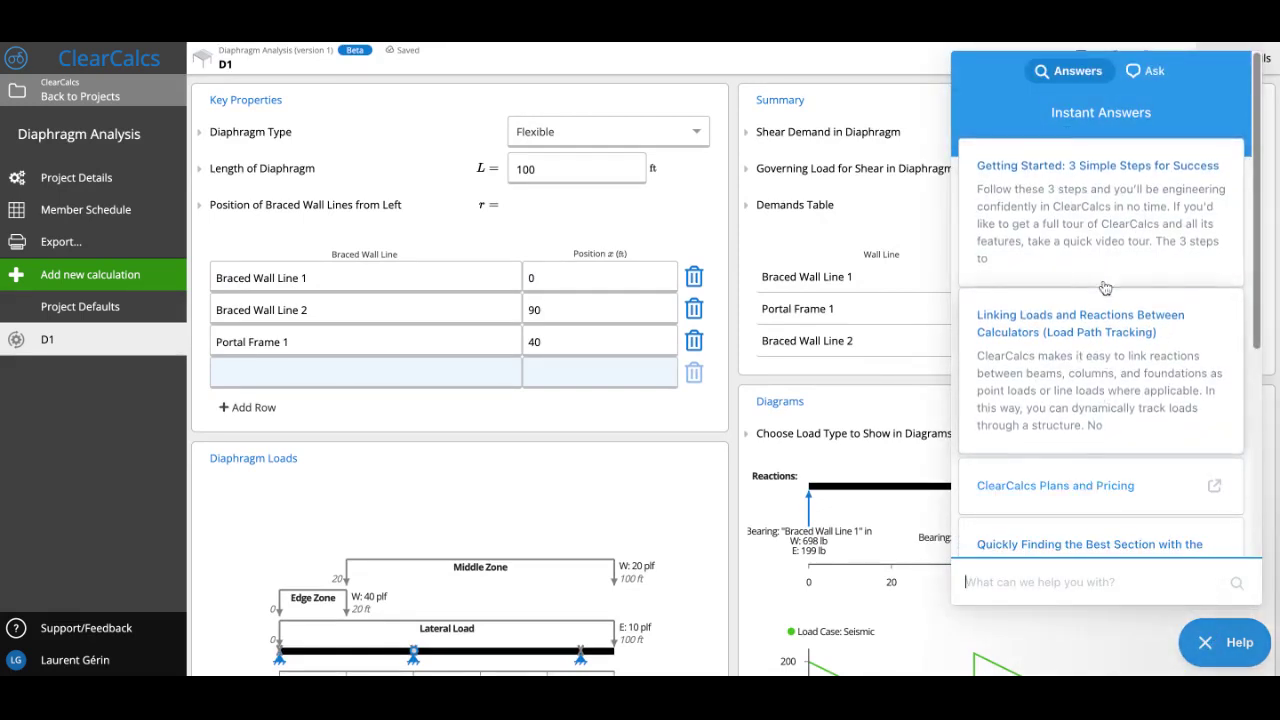
click(1148, 70)
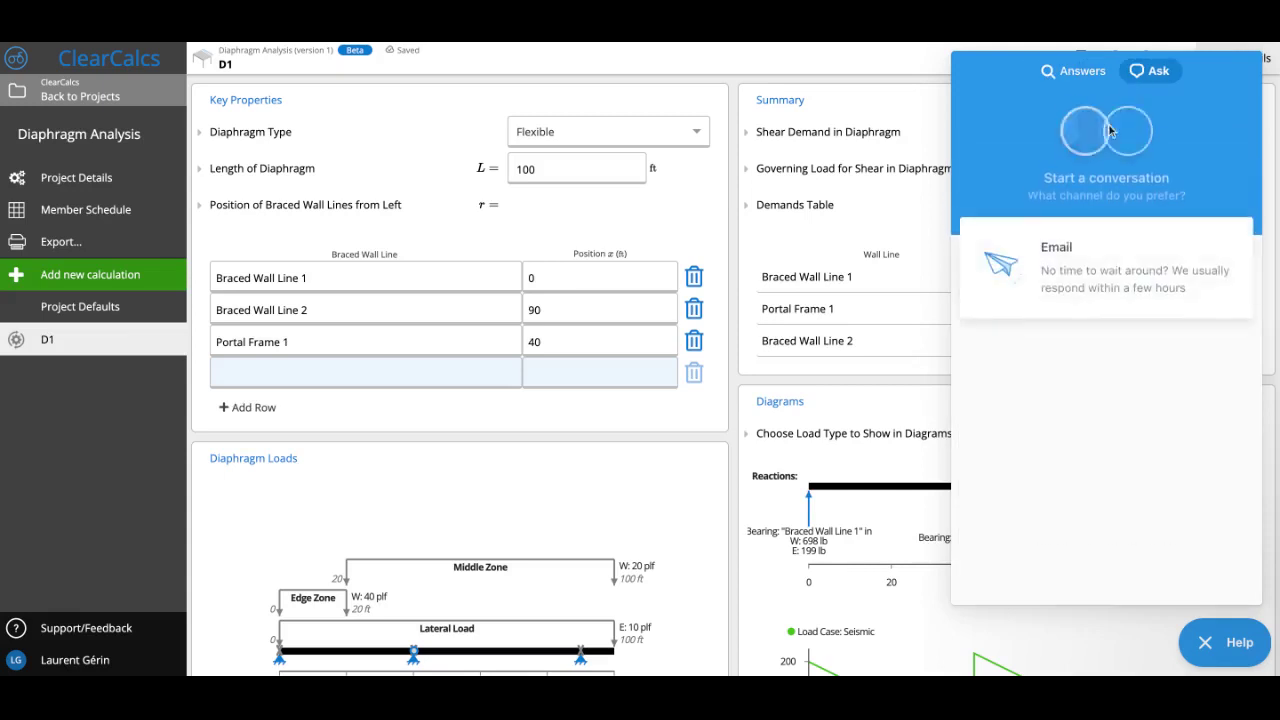
click(1082, 262)
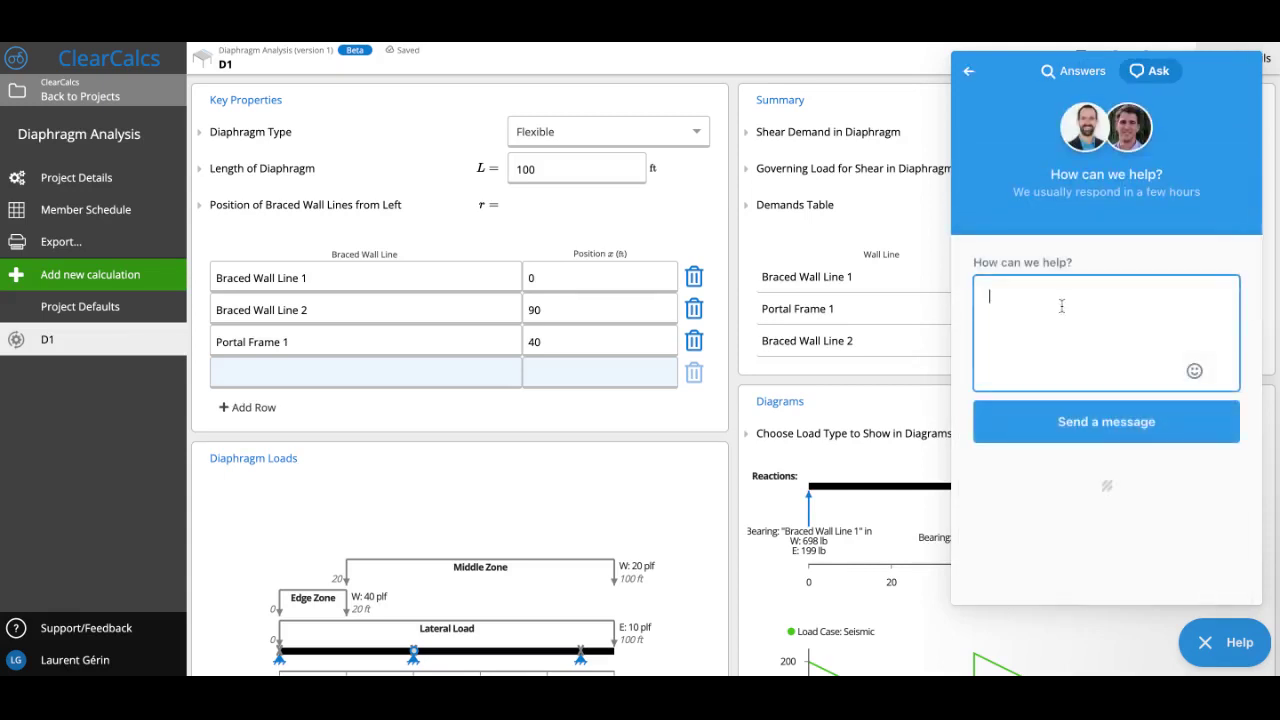